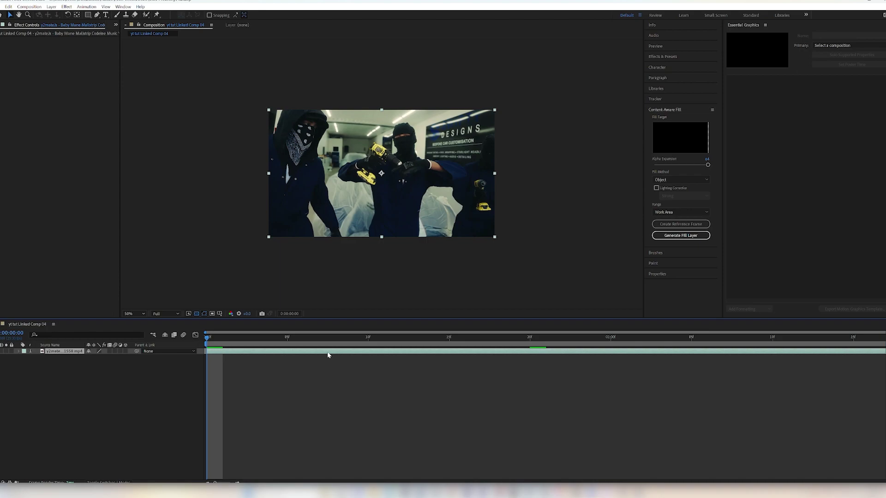
Step: Open the clip in the layer view and paint the middle masked man with the Roto Brush as foreground
left_click(147, 15)
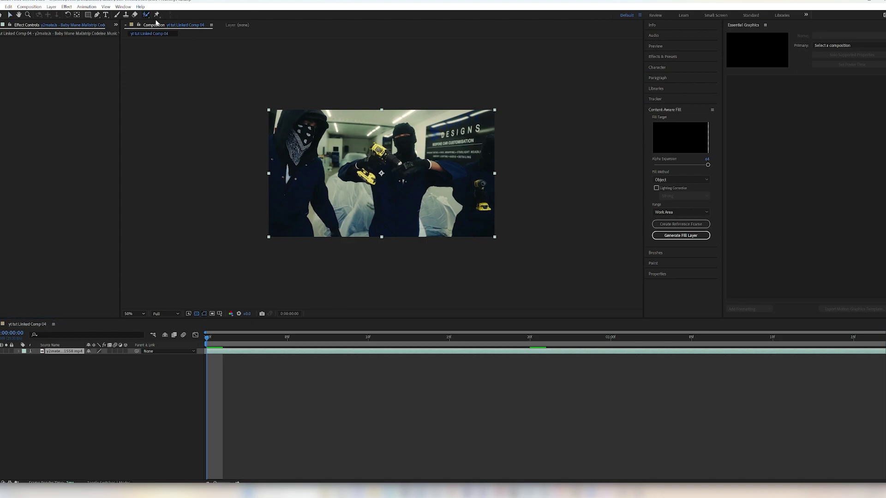
double_click(340, 353)
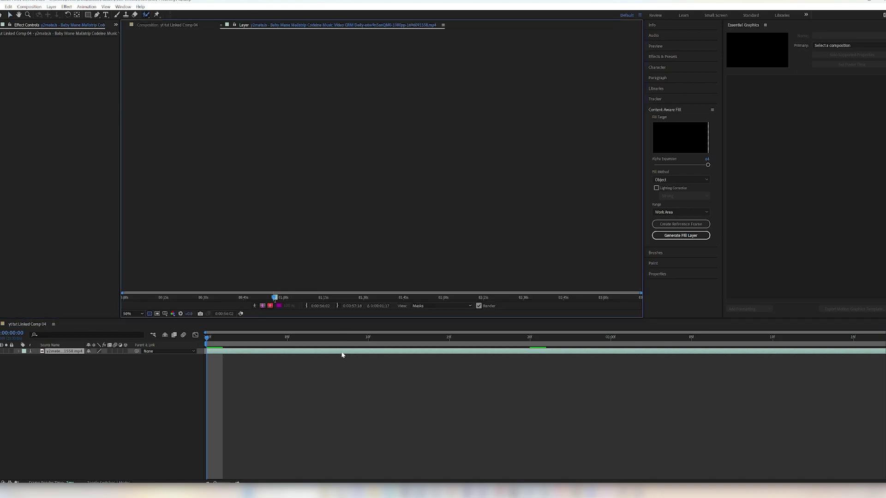
left_click_drag(402, 112, 398, 223)
key("period")
left_click_drag(510, 151, 550, 153)
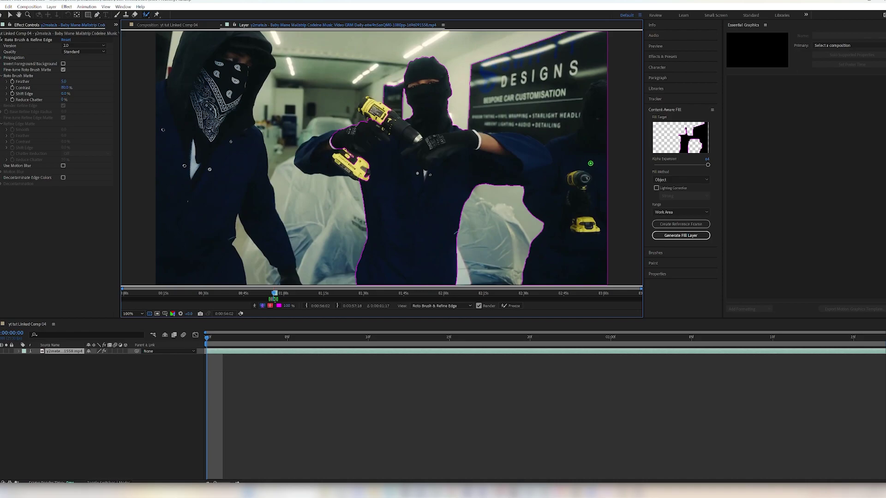
Step: Refine the roto selection by excluding the sign wall and neighbouring figure, and correct the edges around the man's arm, drill and head
left_click_drag(603, 32, 536, 139)
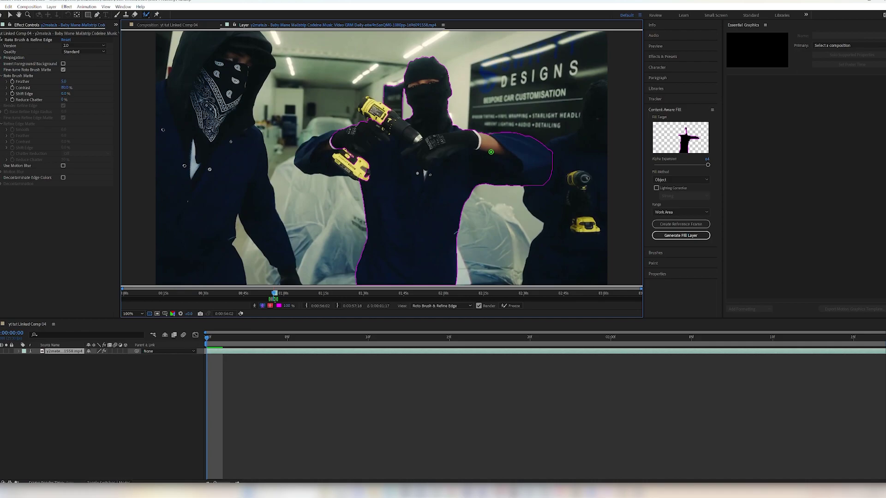
left_click_drag(337, 144, 301, 149)
scroll(368, 200, "up", 4)
left_click(339, 196)
left_click_drag(354, 97, 366, 95)
left_click_drag(470, 43, 480, 108)
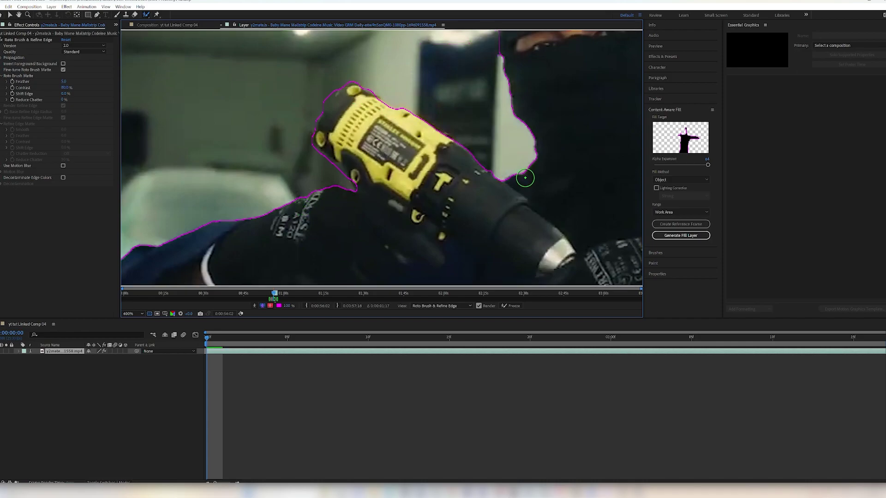
Step: Check the roto propagation through the clip and the cutout in the composition, and freeze the matte
key("space")
scroll(547, 178, "down", 6)
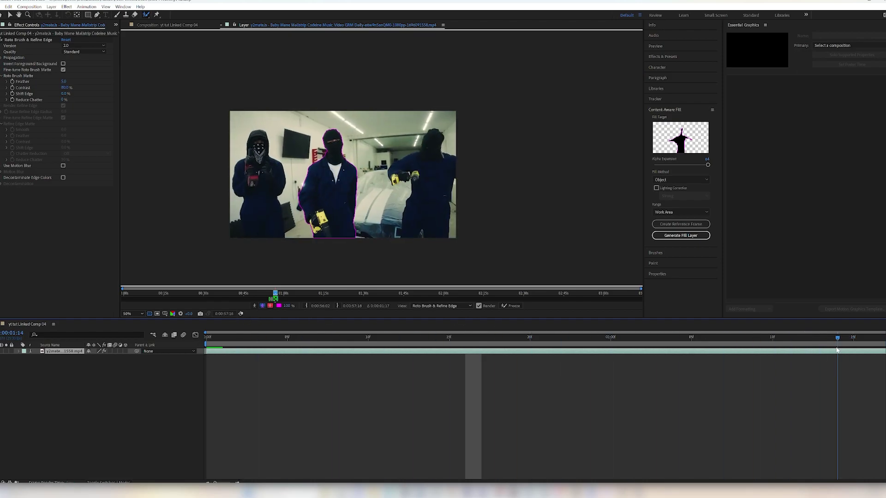
key("space")
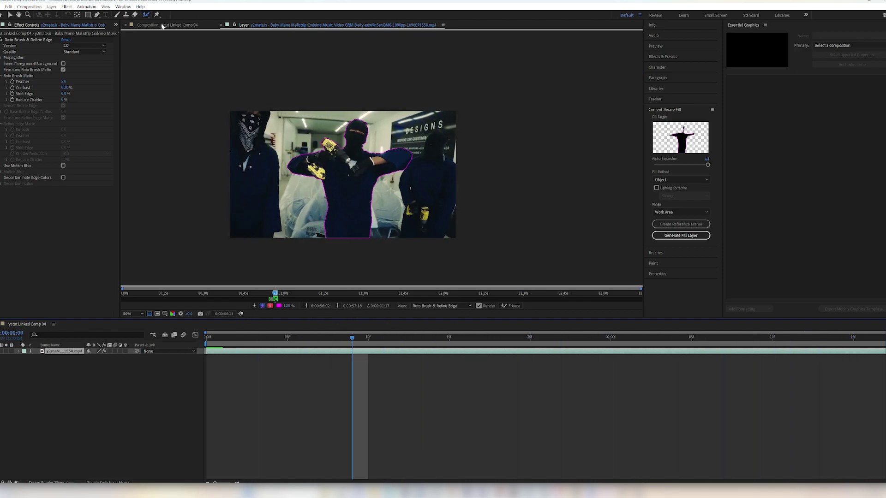
key("backslash")
left_click_drag(349, 336, 288, 320)
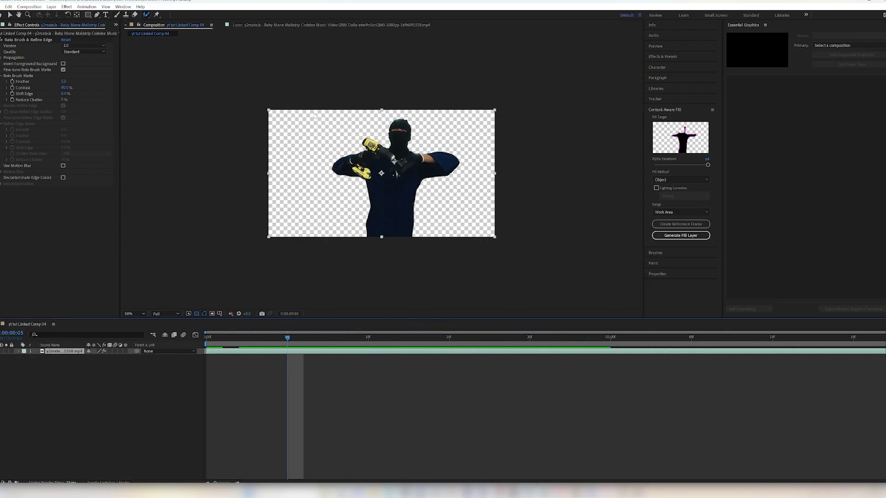
left_click(276, 26)
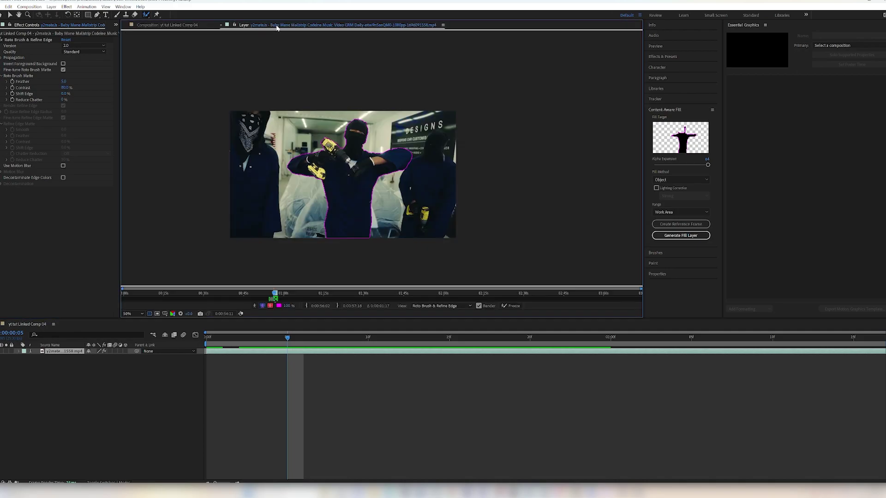
left_click(510, 308)
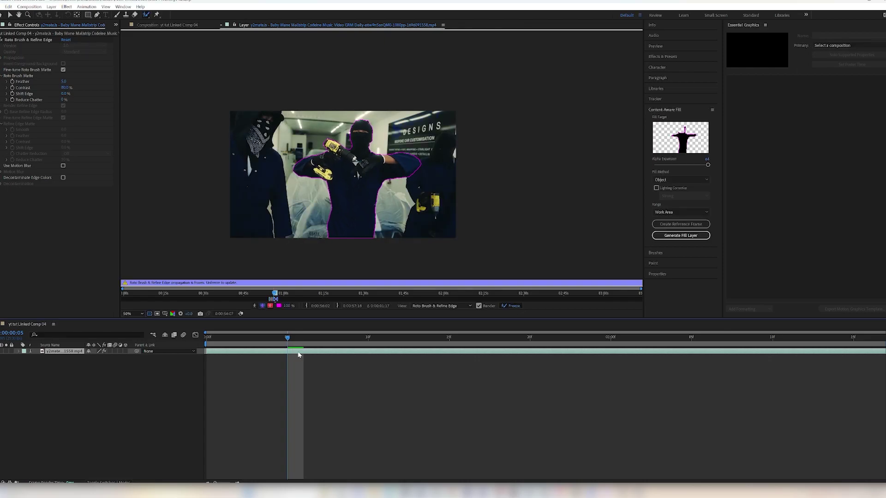
Step: Duplicate the roto layer and, on the lower copy, unfreeze the matte, enable Invert Foreground/Background and freeze it again
key("ctrl+d")
left_click(275, 359)
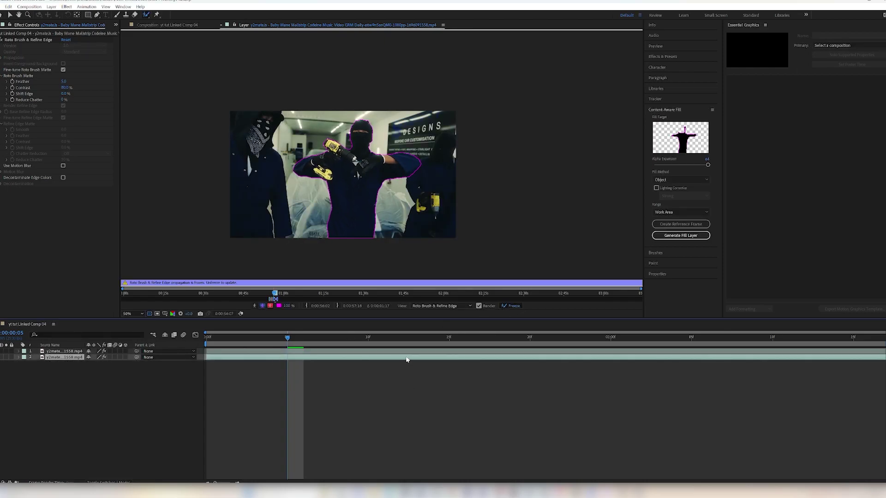
left_click(514, 306)
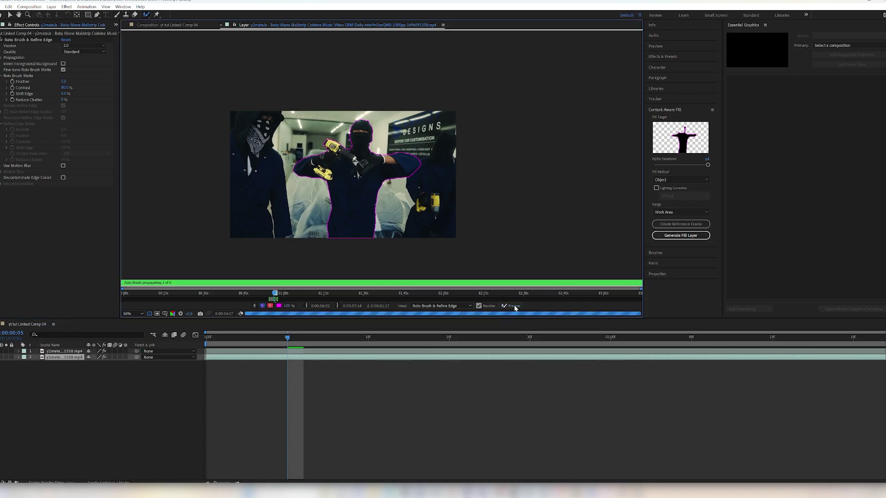
left_click(63, 64)
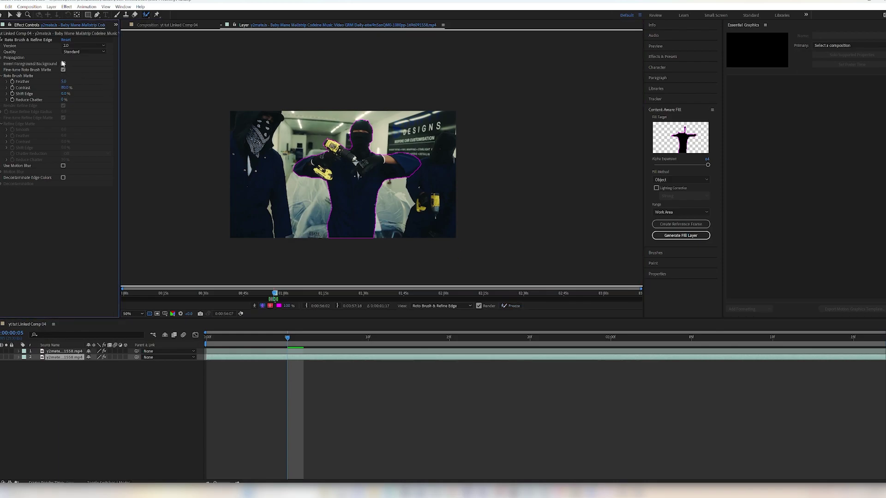
left_click(509, 306)
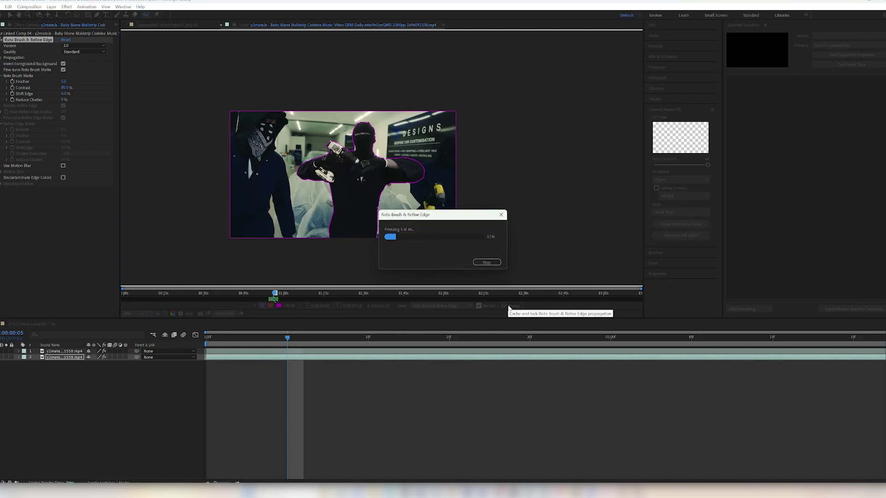
Step: With the top cutout hidden in the composition, generate a Content-Aware Fill layer for the hole in the lower copy
left_click(259, 358)
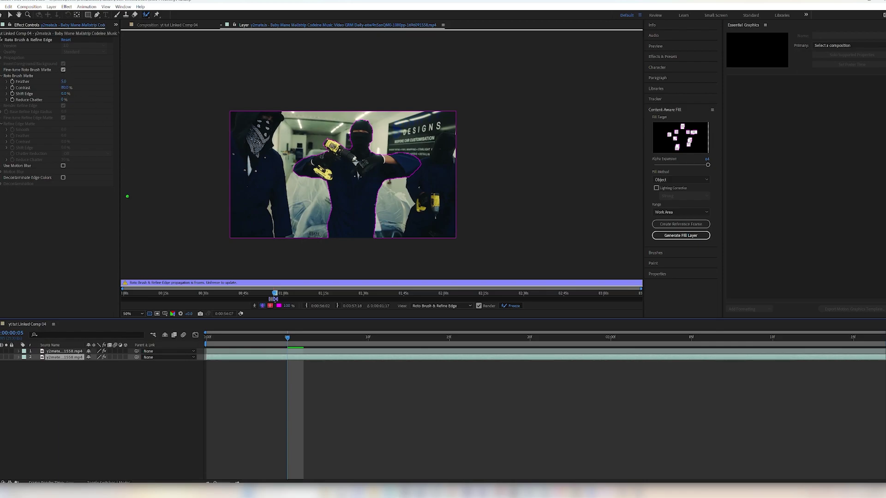
key("backslash")
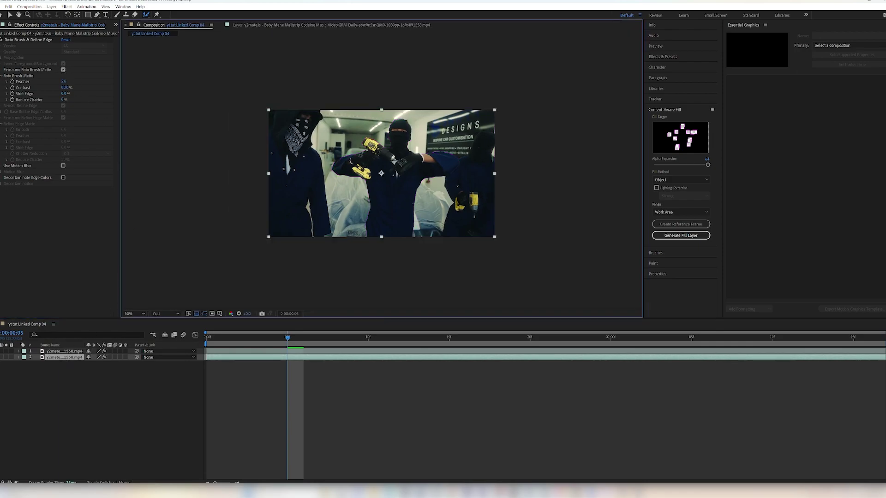
left_click(2, 357)
left_click(2, 357)
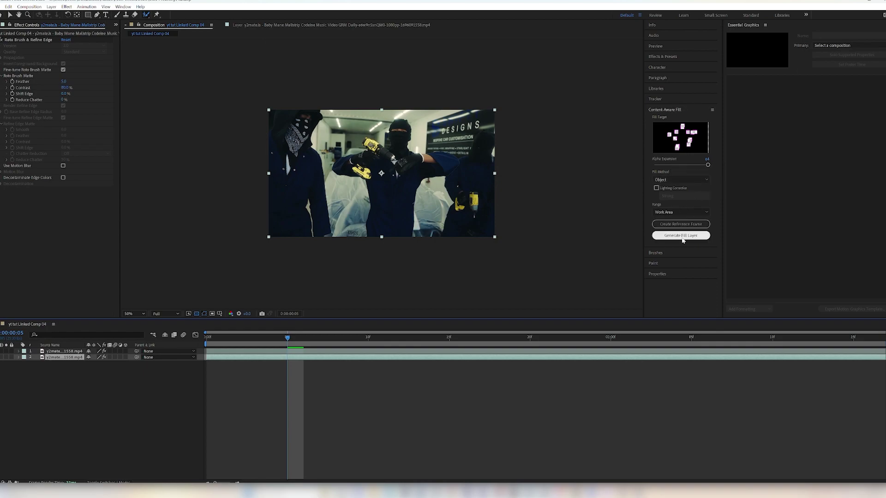
left_click(283, 354)
left_click(267, 359, "shift")
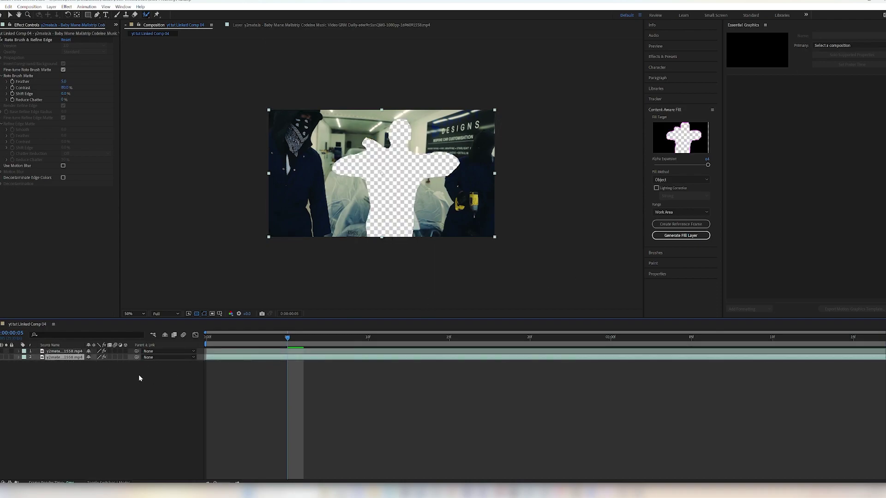
left_click(682, 239)
left_click(681, 235)
Step: Preview the generated fill, place the Fill layer directly beneath the cutout layer and play back the result
key("space")
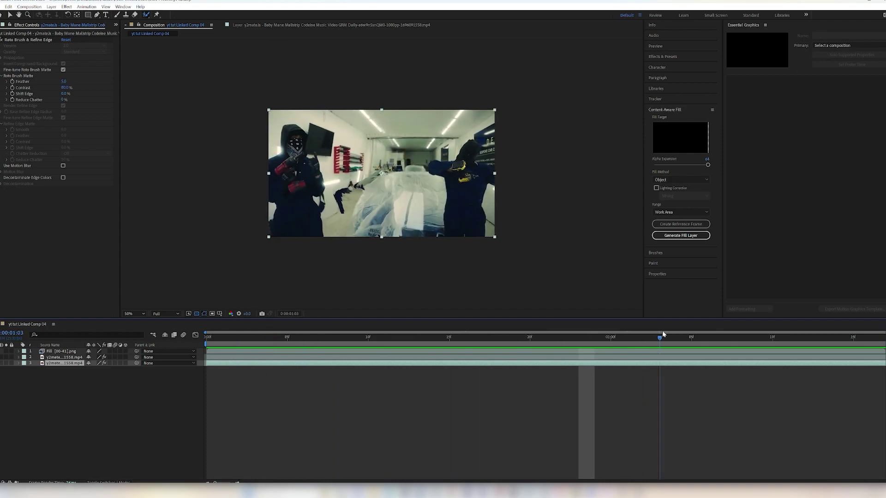
left_click_drag(431, 334, 183, 317)
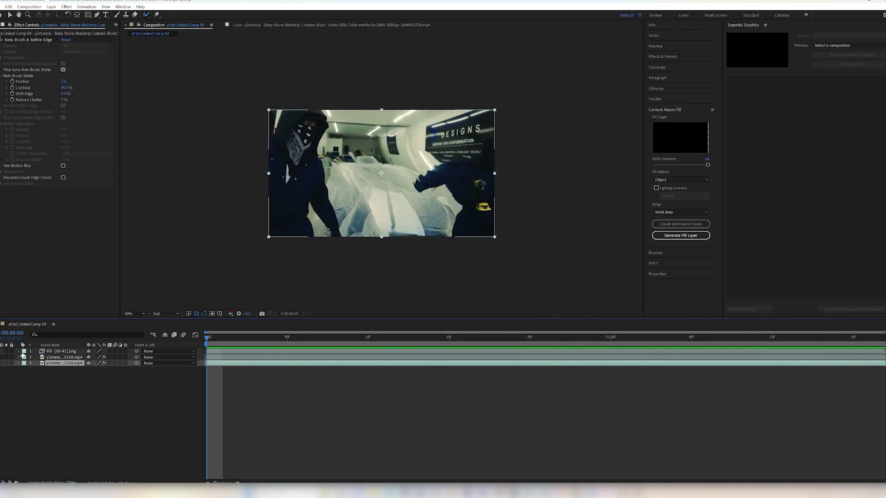
left_click(58, 351)
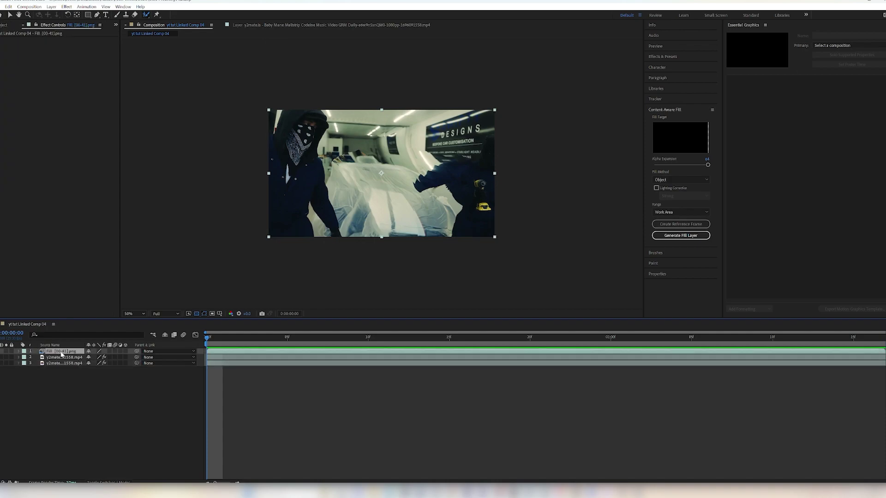
left_click_drag(67, 353, 69, 361)
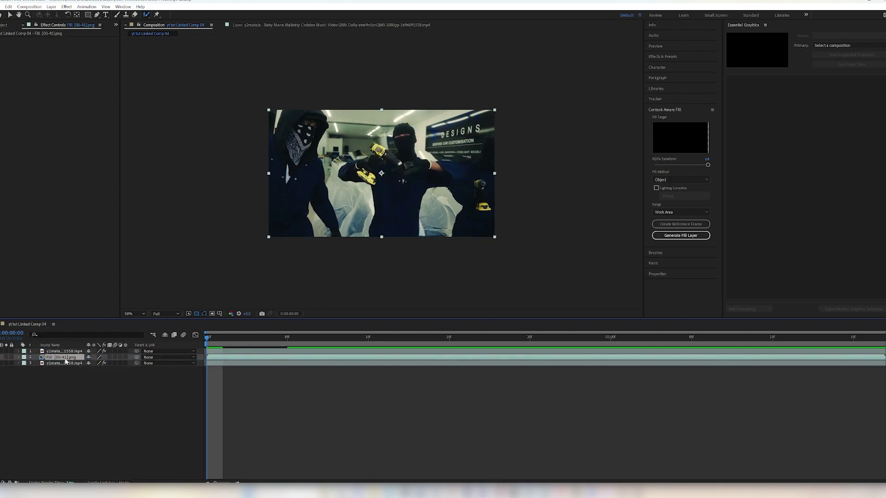
key("space")
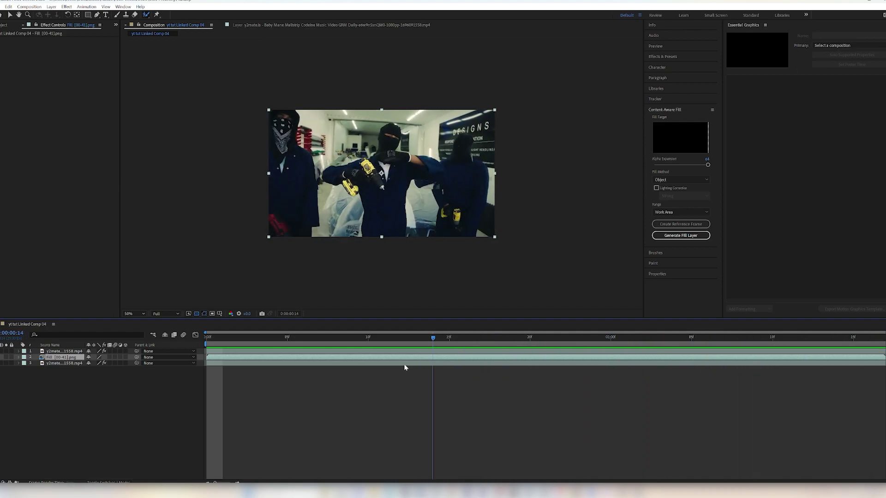
Step: Set the top cutout's roto matte feather to 11 and add Position and Scale keyframes on its first frame
left_click(225, 353)
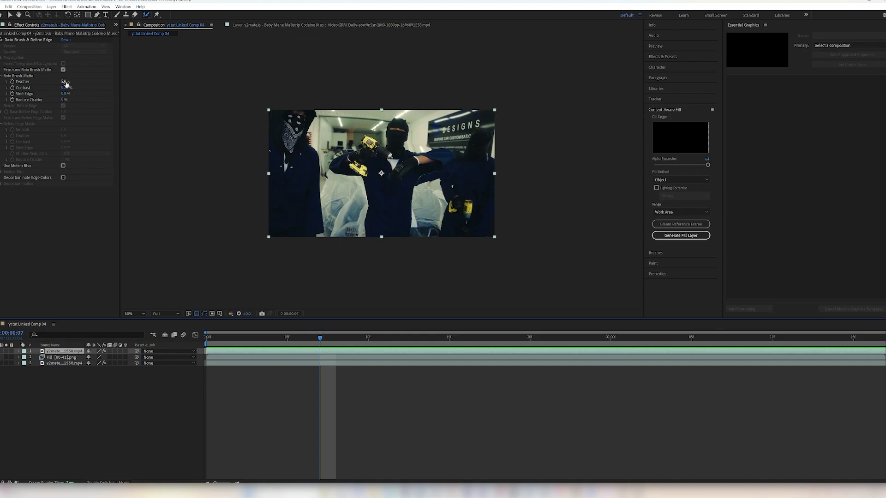
left_click_drag(63, 84, 72, 82)
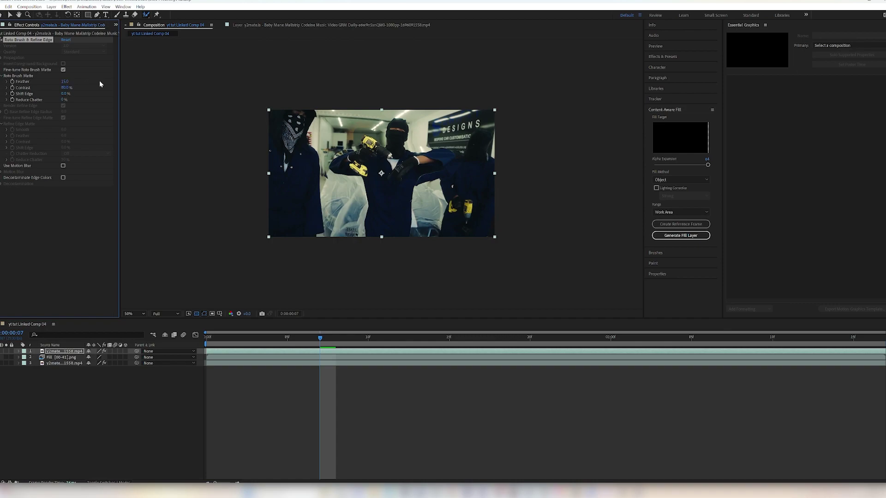
left_click(19, 352)
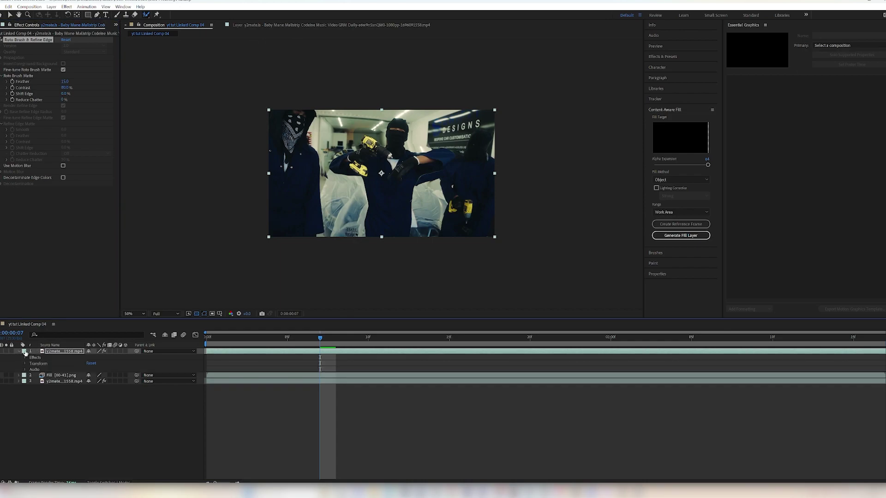
left_click(25, 364)
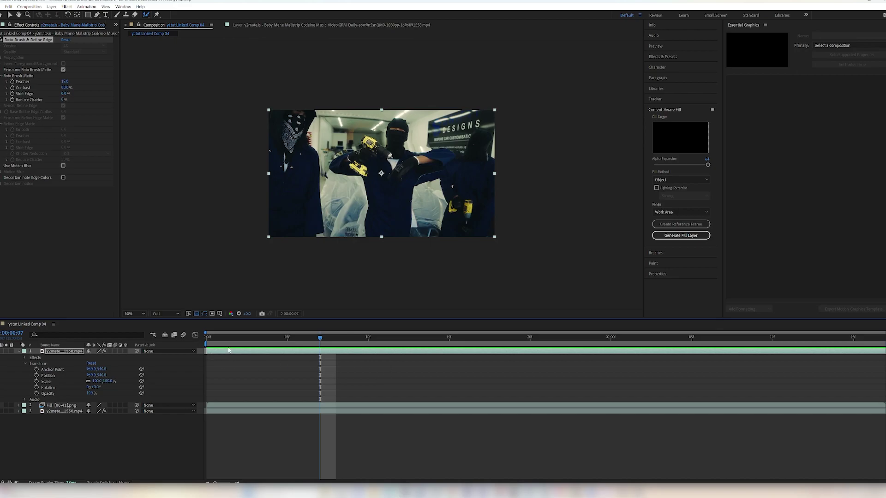
key("space")
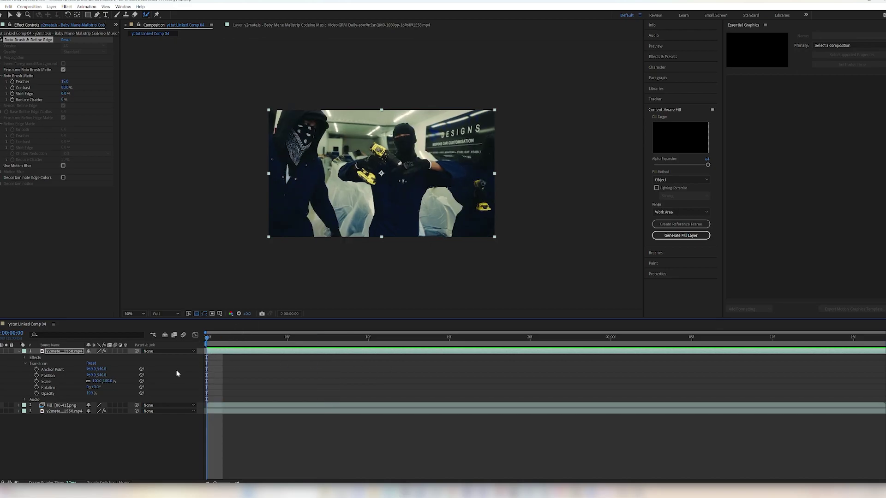
left_click(36, 376)
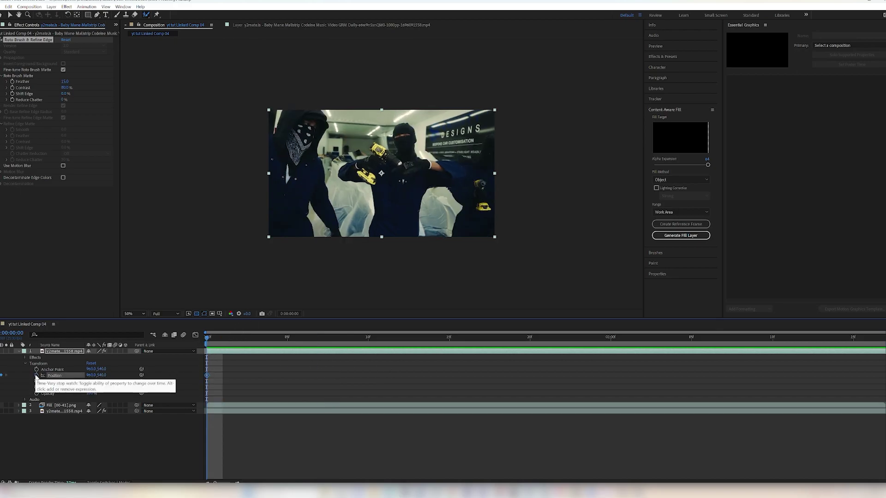
left_click(36, 382)
Step: At 0:00:00:05, keyframe the cutout's Position to about 1266, 600 and its Scale to 120%
key("space")
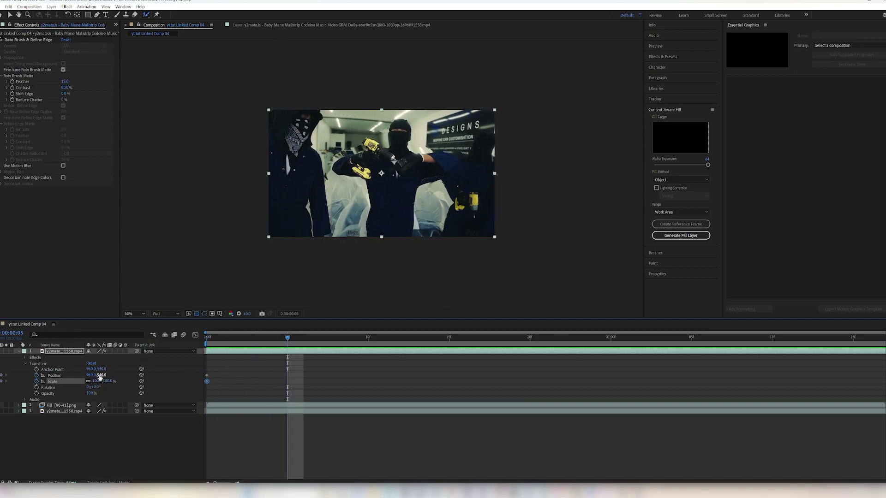
left_click_drag(93, 375, 198, 373)
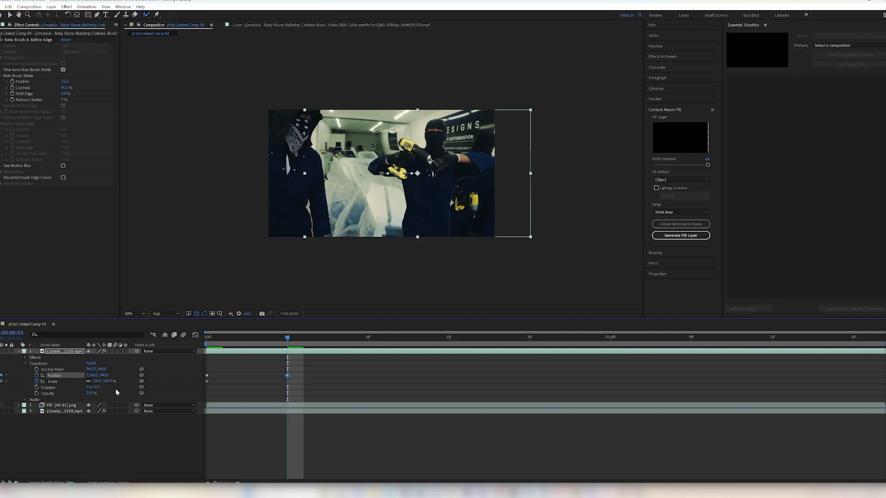
left_click(97, 381)
type("120")
key("Return")
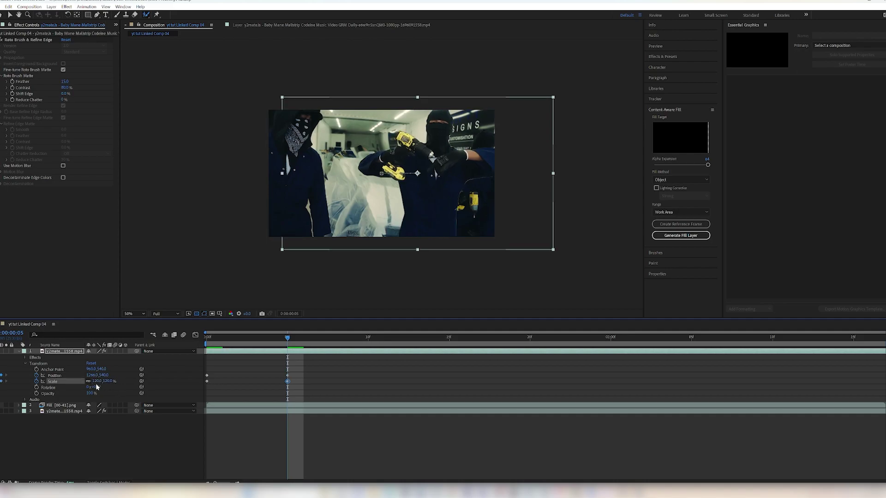
left_click_drag(104, 376, 110, 377)
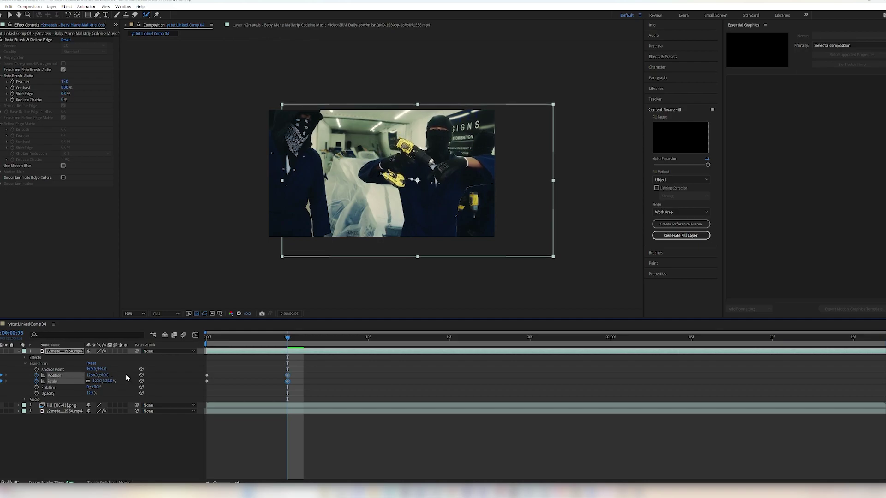
Step: At 0:00:00:10, keyframe the cutout's Position to about x 400, over the bandana-wearing figure
left_click(222, 338)
left_click_drag(231, 338, 368, 364)
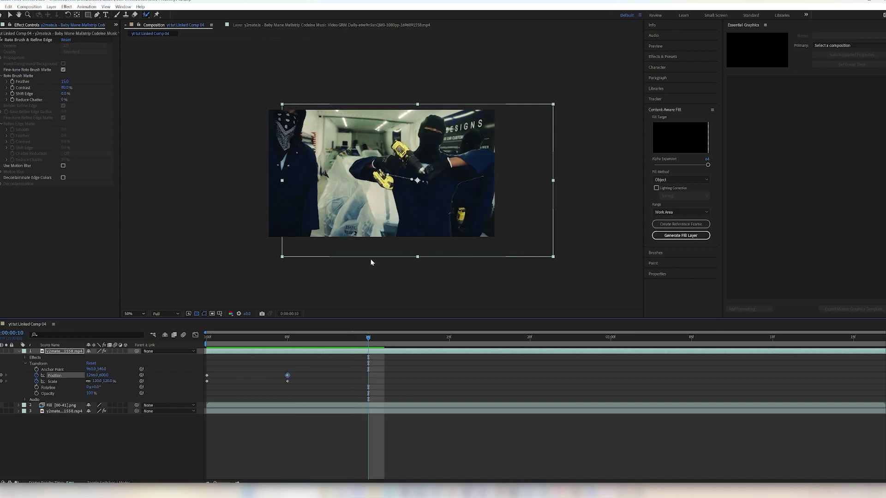
left_click_drag(92, 375, 31, 378)
left_click_drag(83, 383, 44, 385)
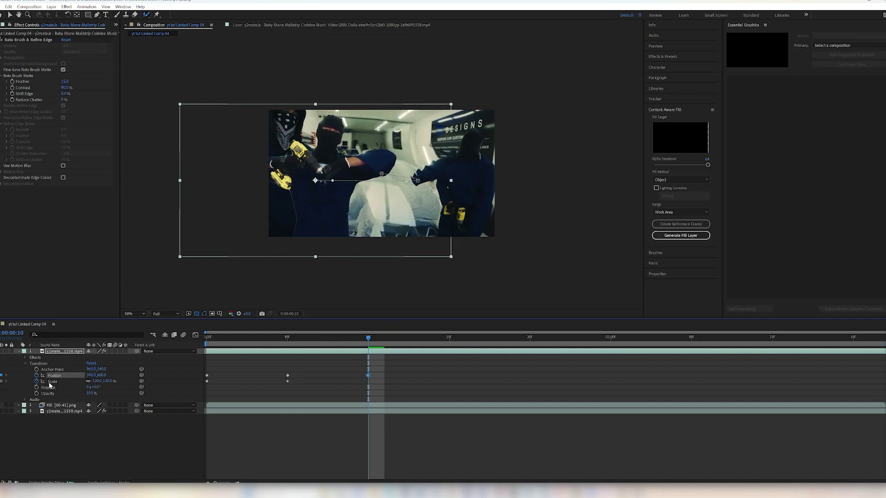
Step: At 0:00:00:10, lower the cutout to a Position y of about 836 and keyframe its Scale at 100%
left_click_drag(102, 375, 186, 371)
left_click(96, 381)
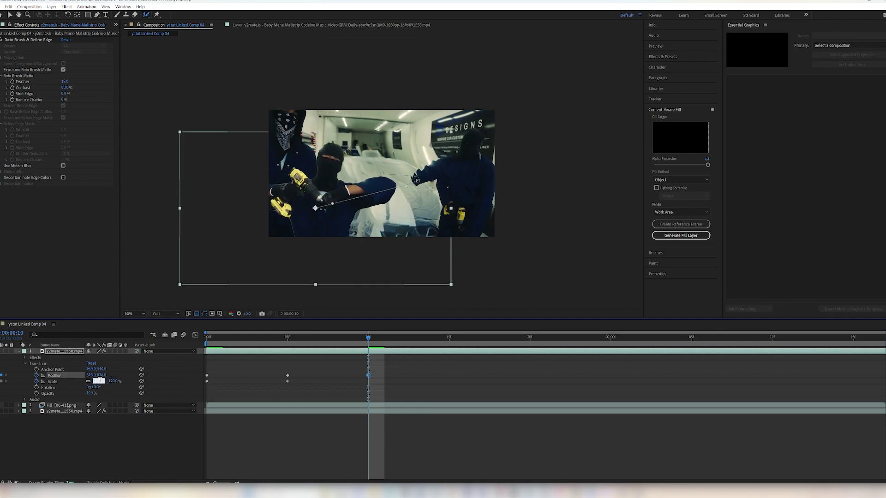
key("Return")
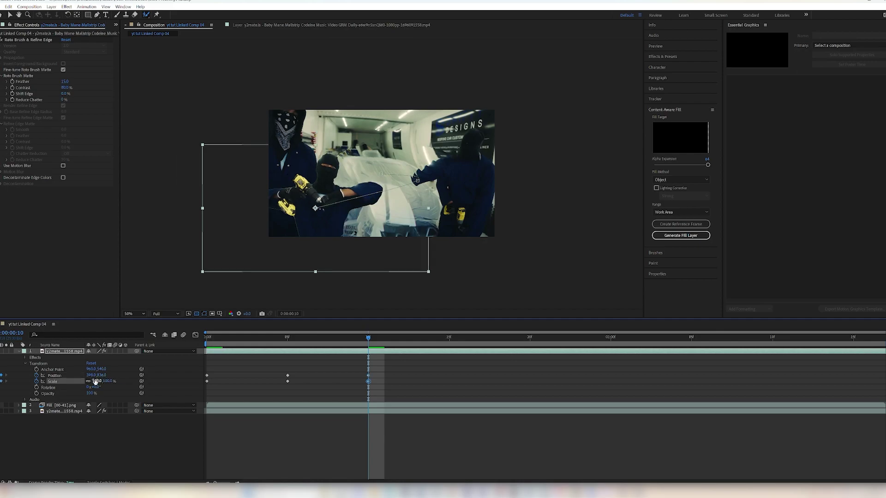
Step: At 0:00:00:15, keyframe the cutout's Position to about 1552, 642 and its Scale to 144%
left_click_drag(307, 338, 369, 345)
left_click_drag(381, 342, 445, 347)
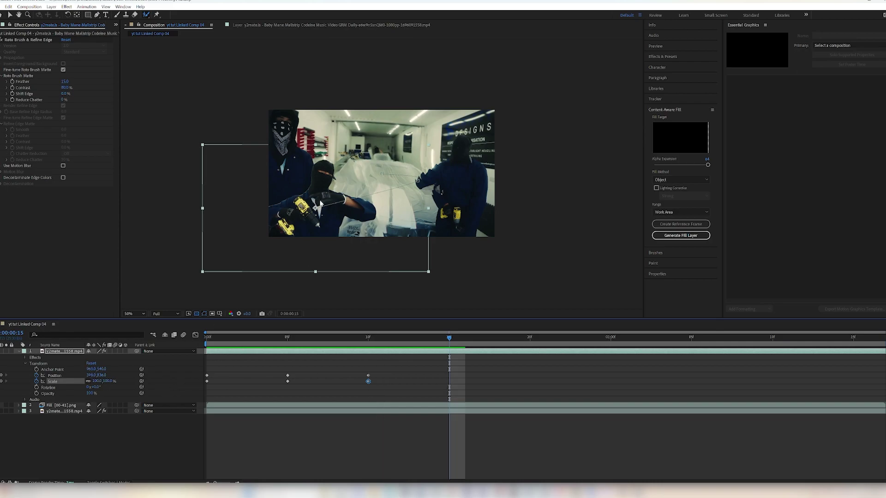
left_click(499, 270)
left_click_drag(322, 206, 454, 177)
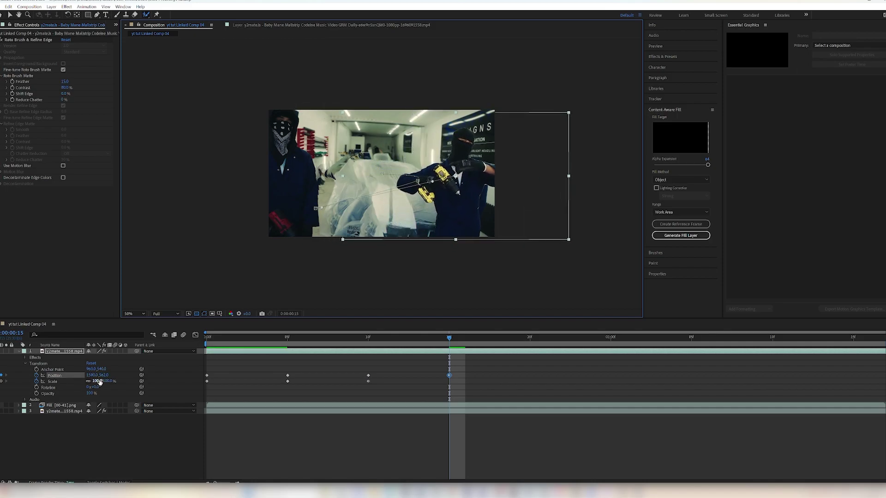
left_click_drag(100, 382, 114, 380)
left_click_drag(454, 192, 450, 201)
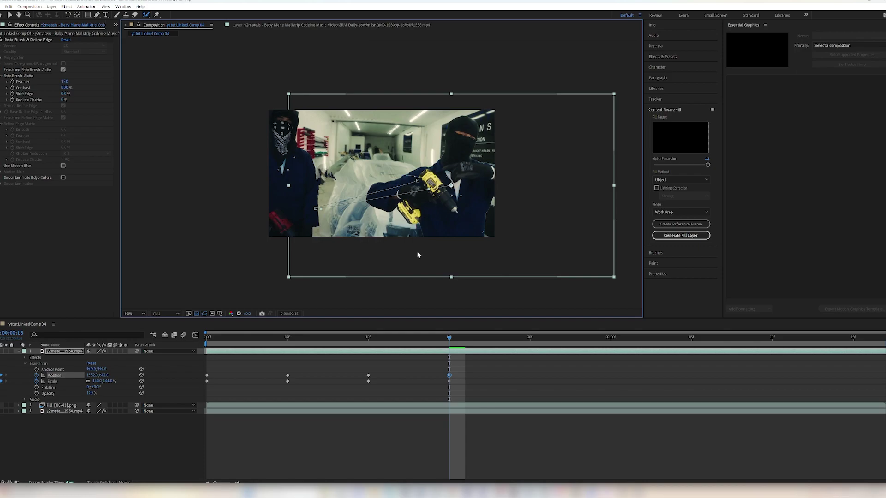
Step: At 0:00:00:22, keyframe the cutout's Position to about 880, 644 and its Scale to 174%
left_click_drag(368, 352, 556, 336)
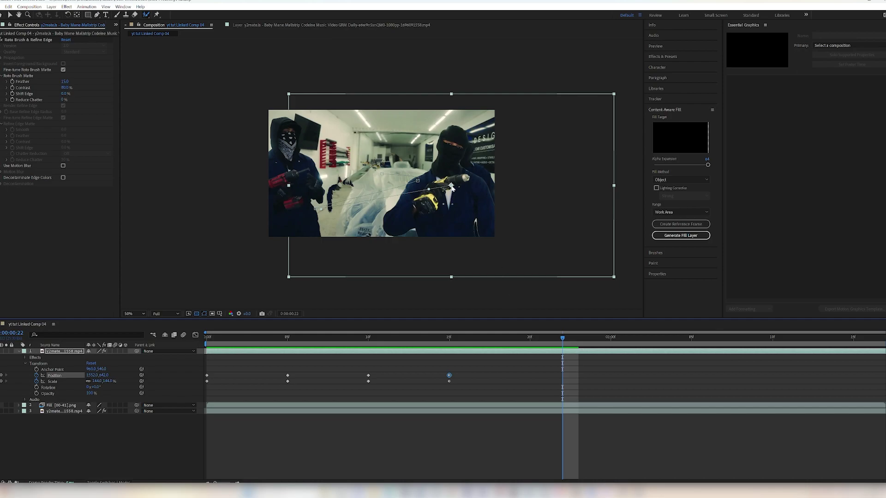
left_click_drag(451, 187, 387, 182)
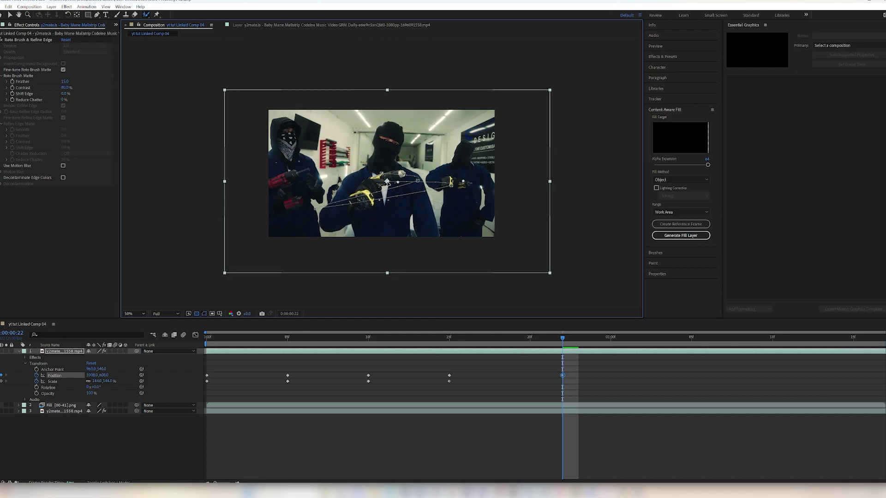
left_click_drag(95, 381, 106, 382)
left_click_drag(391, 194, 371, 173)
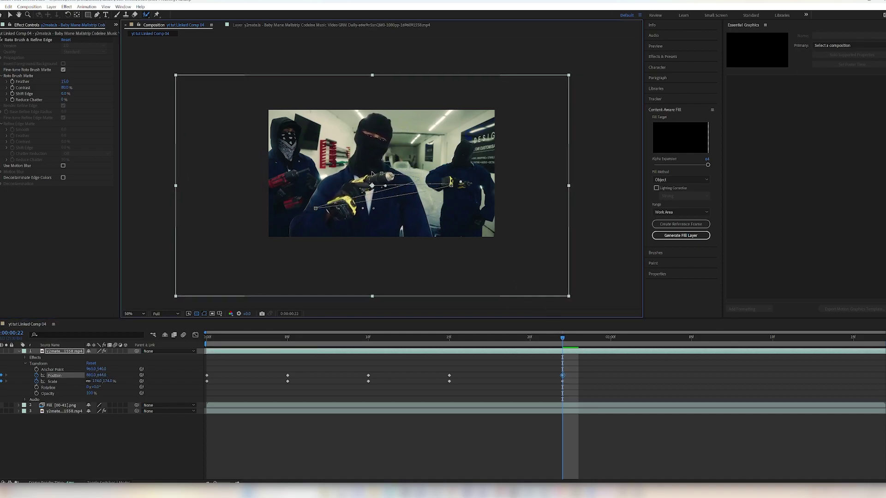
Step: At 0:00:01:02, reset the cutout's Position and Scale to their defaults as keyframes and play back the animation
left_click_drag(557, 339, 637, 352)
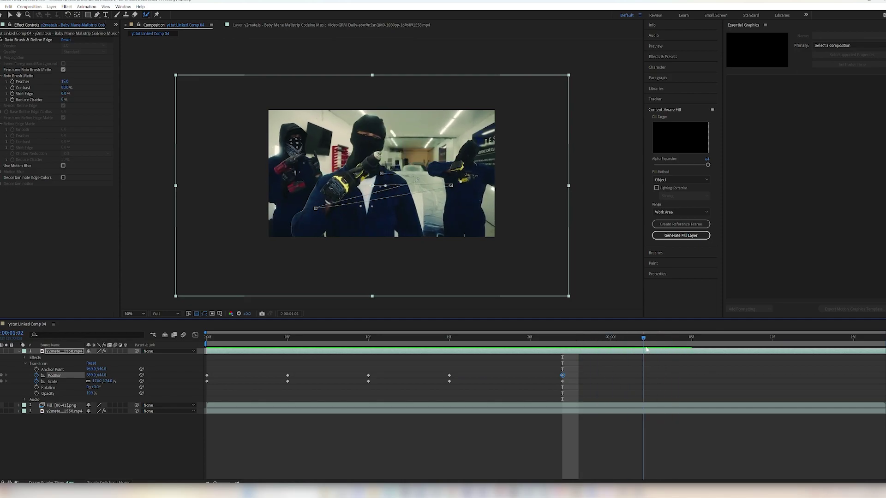
right_click(54, 382)
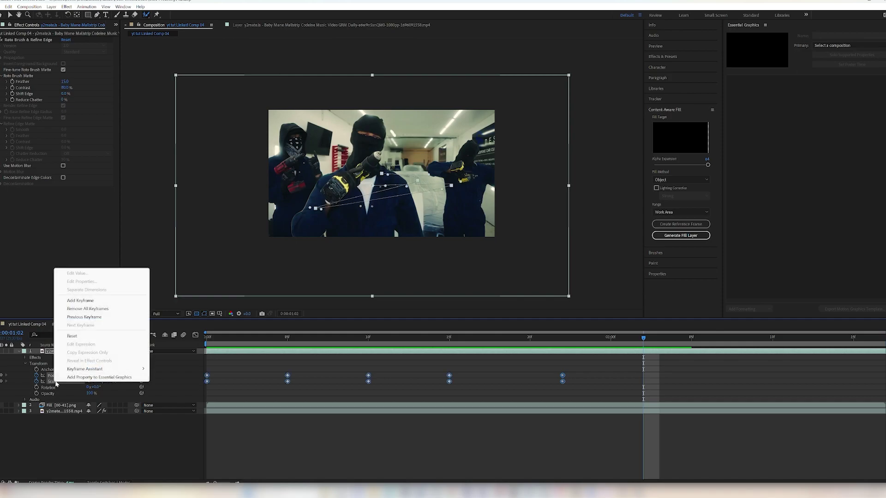
left_click(79, 338)
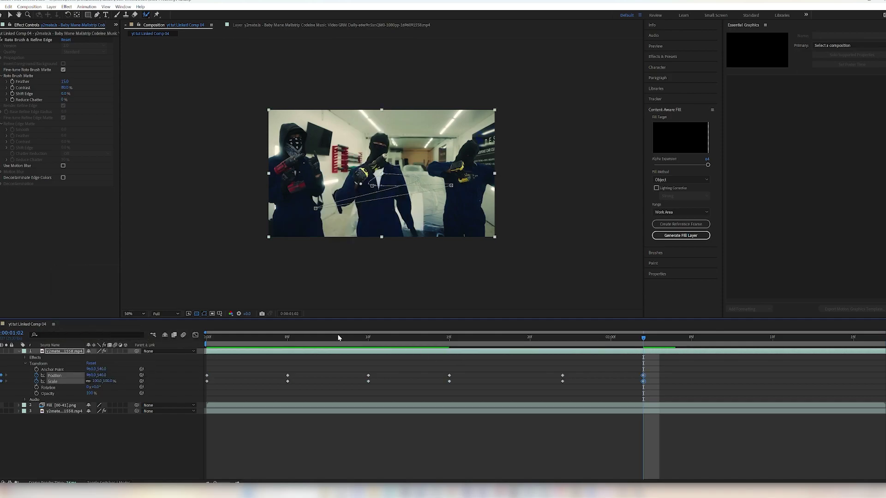
key("space")
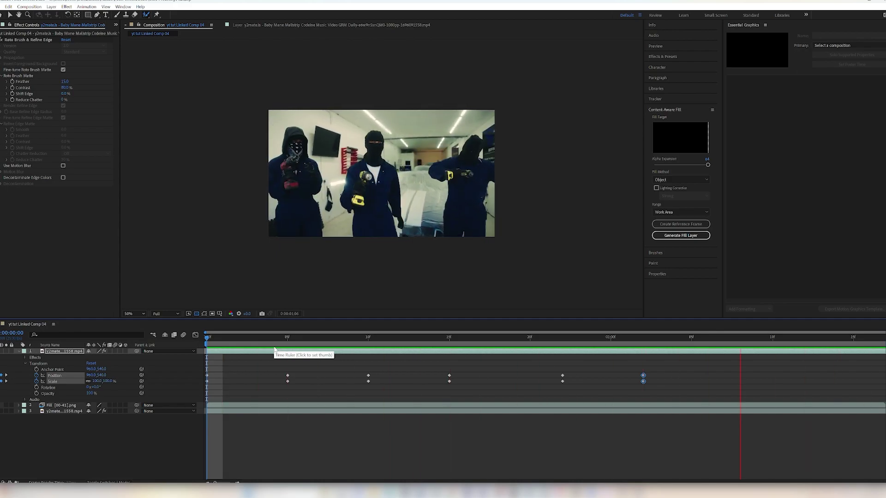
key("space")
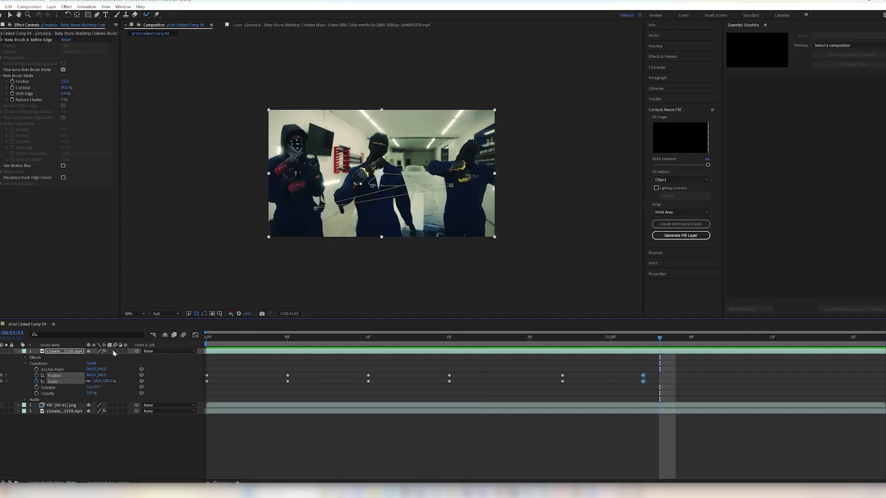
Step: Enable motion blur for the top cutout layer and the composition, and play back the animation from the start
left_click(184, 334)
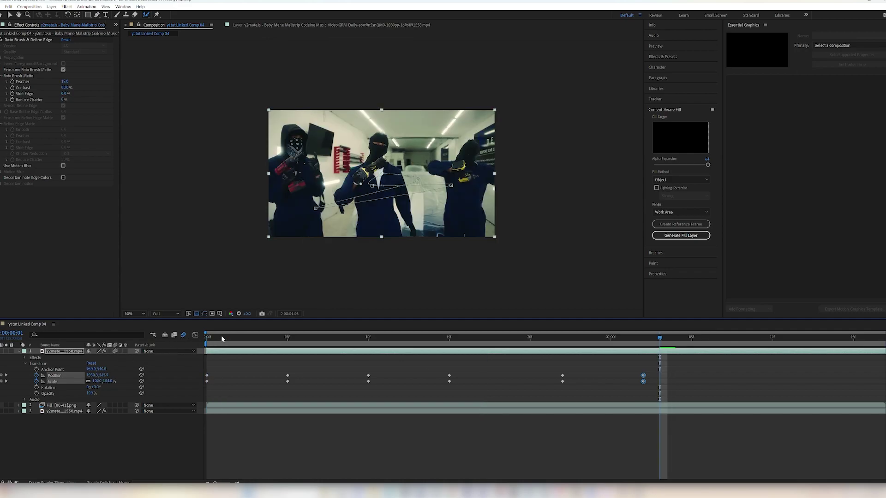
left_click(206, 338)
key("space")
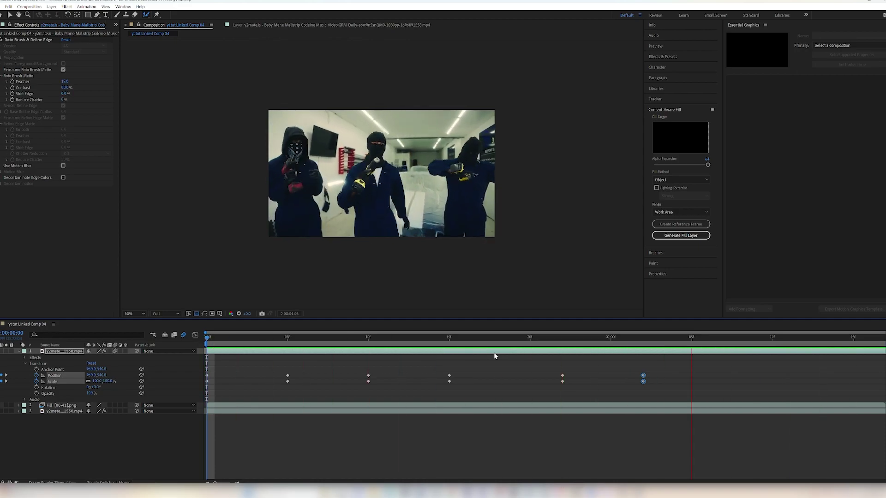
key("space")
Step: Apply Easy Ease to all of the cutout's Position and Scale keyframes and play back the animation
mouse_move(677, 392)
left_mouse_down()
mouse_move(455, 353)
mouse_move(199, 360)
left_mouse_up()
key("F9")
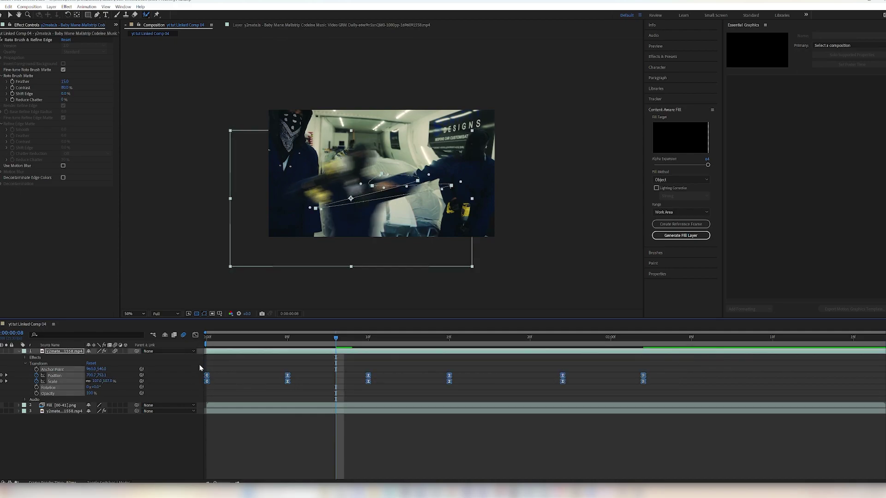
left_click(203, 337)
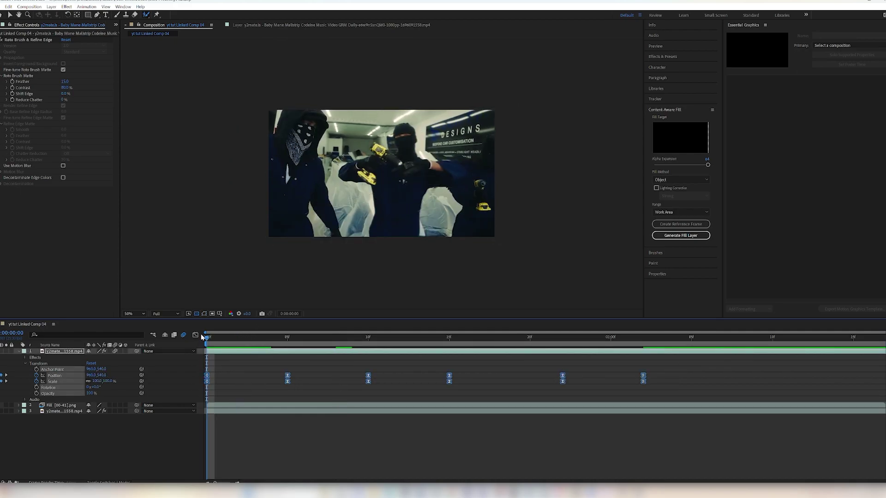
key("space")
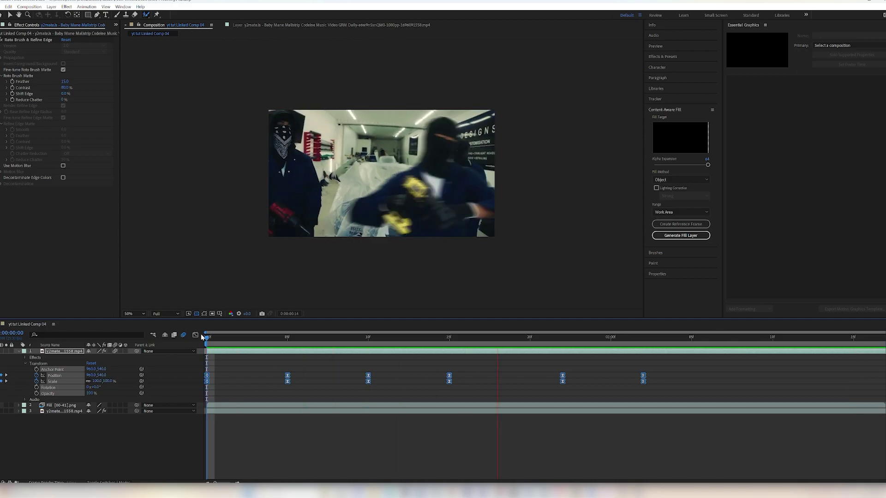
key("space")
Step: Set the cutout's roto matte Shift Edge to about -41%, play back the result and return to the first frame
left_click_drag(65, 94, 47, 93)
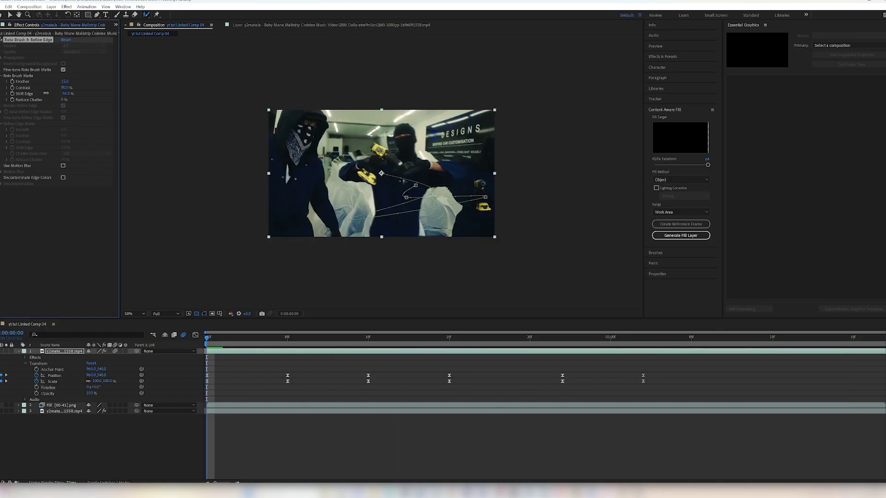
left_click(204, 339)
key("space")
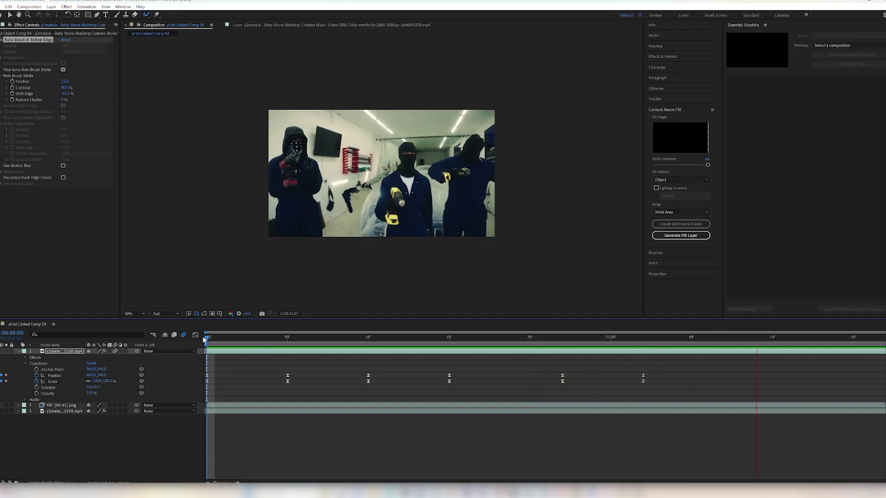
key("space")
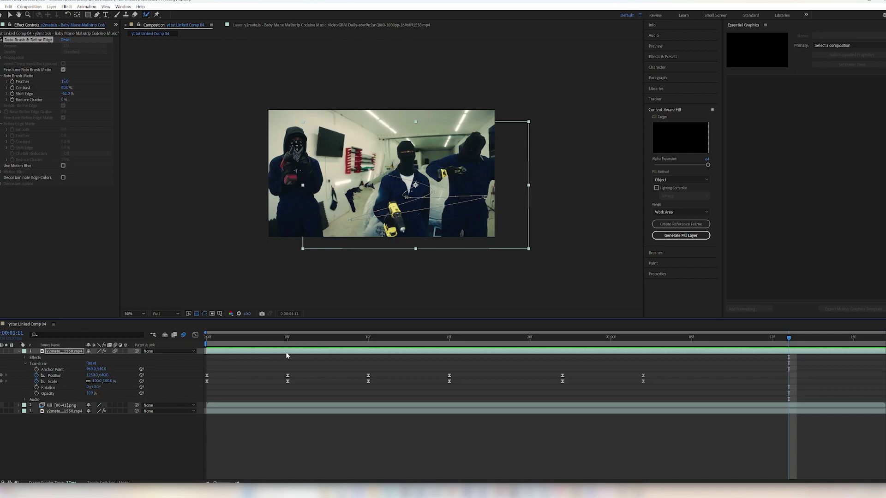
key("Home")
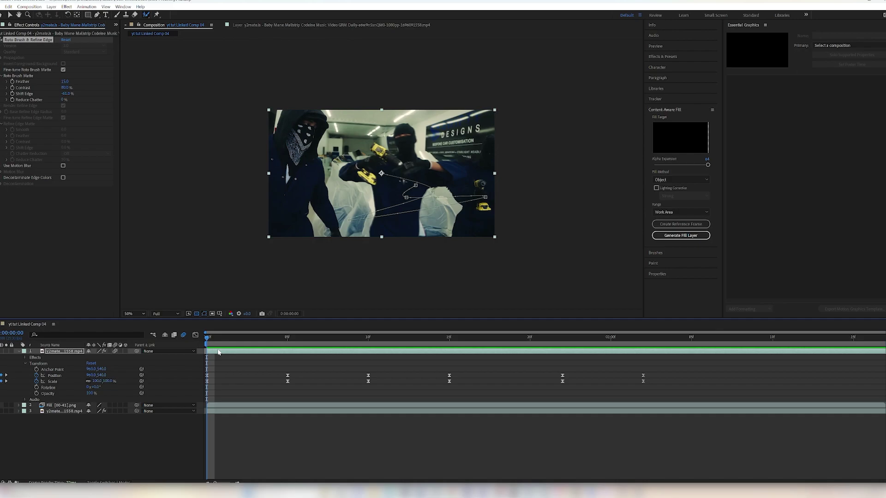
Step: Duplicate the cutout layer and apply the user echo animation preset to the lower copy
left_click(219, 352)
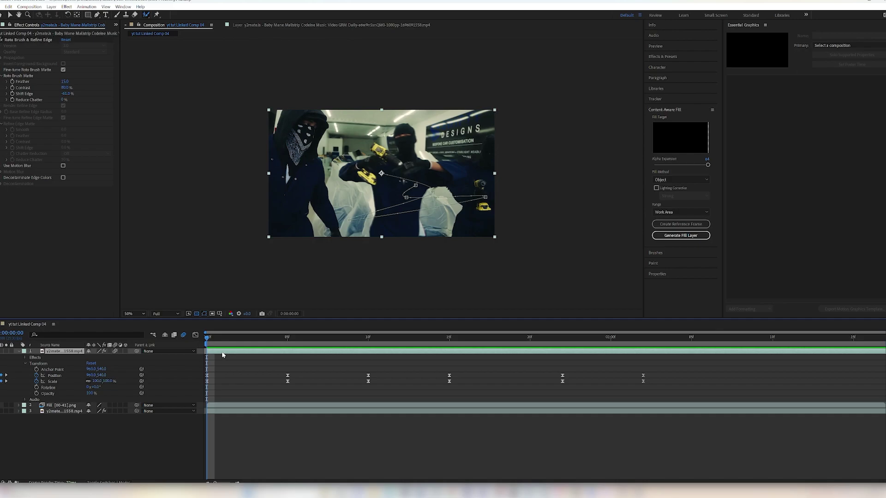
key("ctrl+d")
left_click(228, 358)
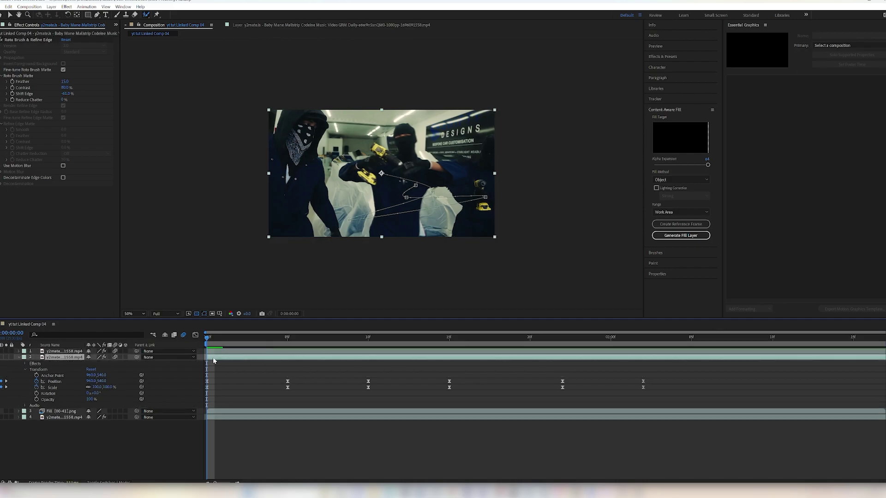
left_click(670, 56)
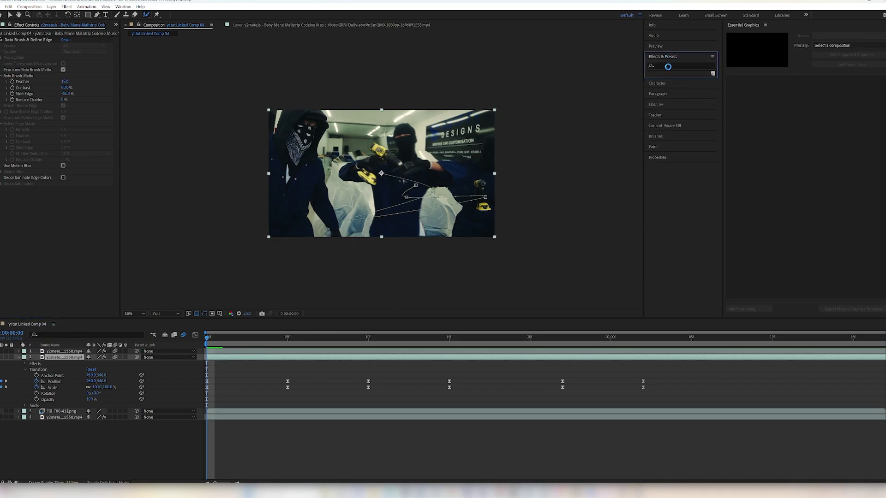
left_click(668, 66)
type("echo")
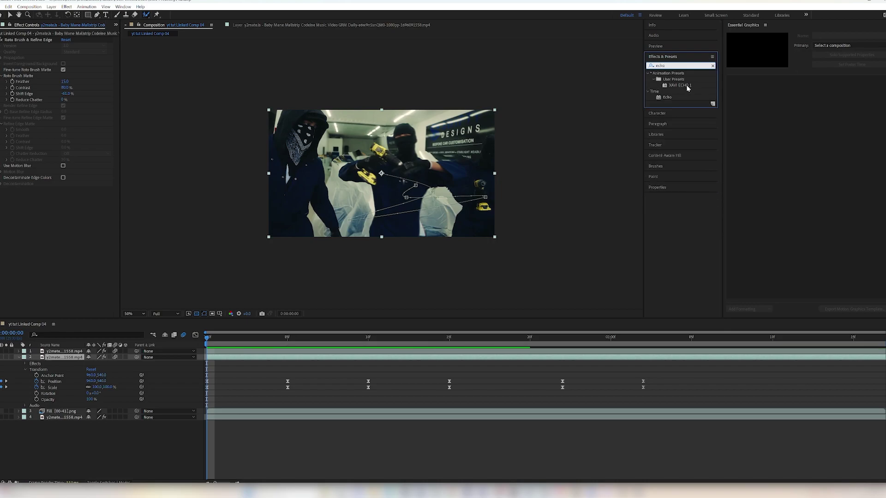
left_click_drag(686, 89, 297, 362)
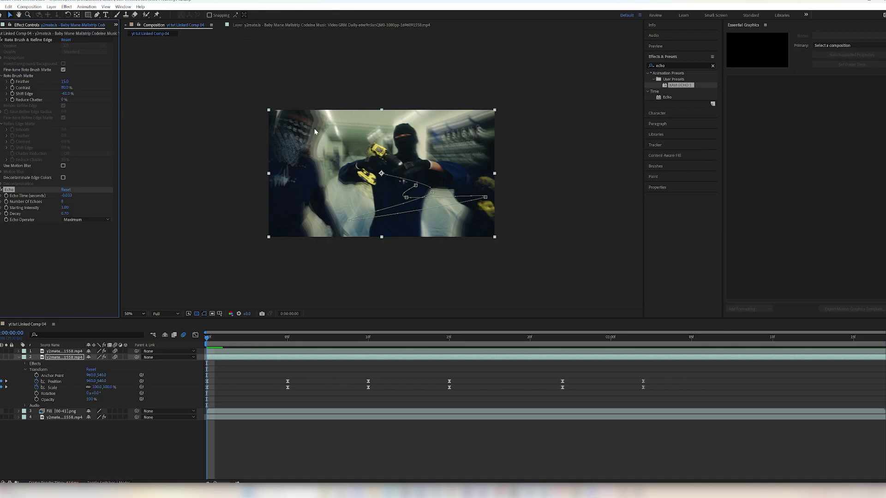
Step: Trim the echo layer's start to 0:00:00:05 and inspect the echo trails closely at 0:00:00:14
left_click(256, 339)
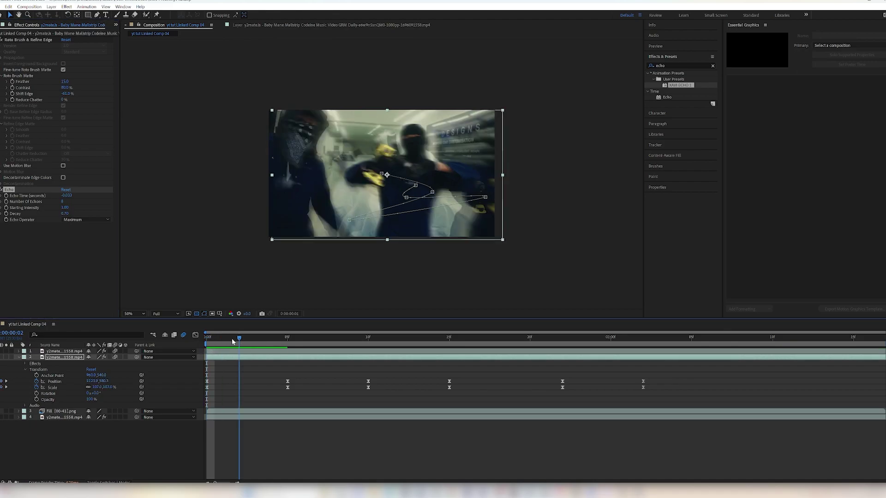
left_click_drag(255, 338, 283, 340)
left_click_drag(207, 358, 285, 350)
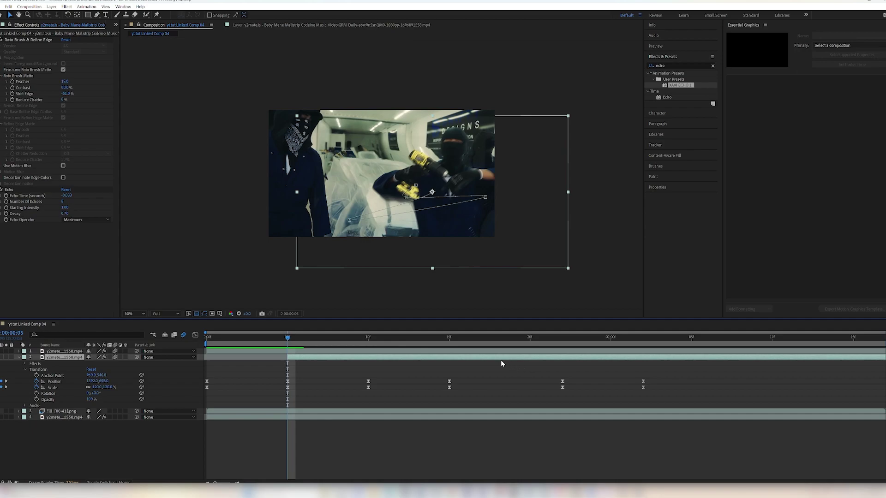
left_click_drag(400, 341, 432, 345)
scroll(315, 194, "up", 3)
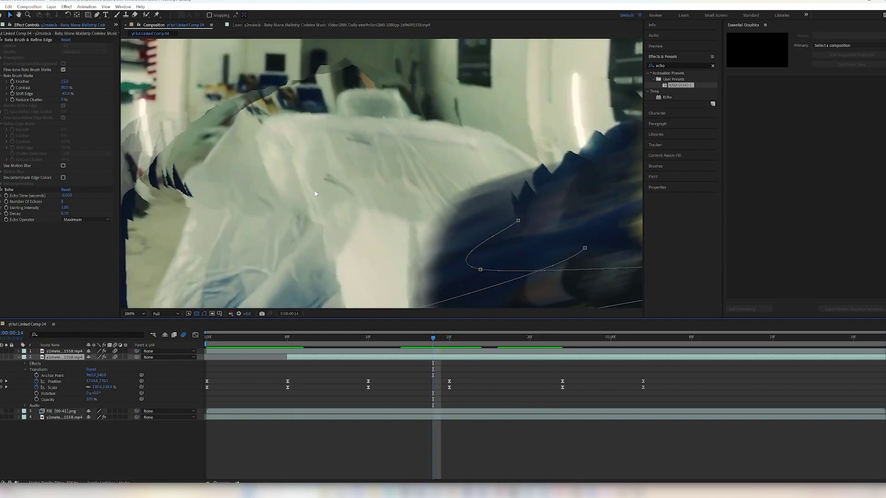
left_click_drag(288, 190, 439, 197)
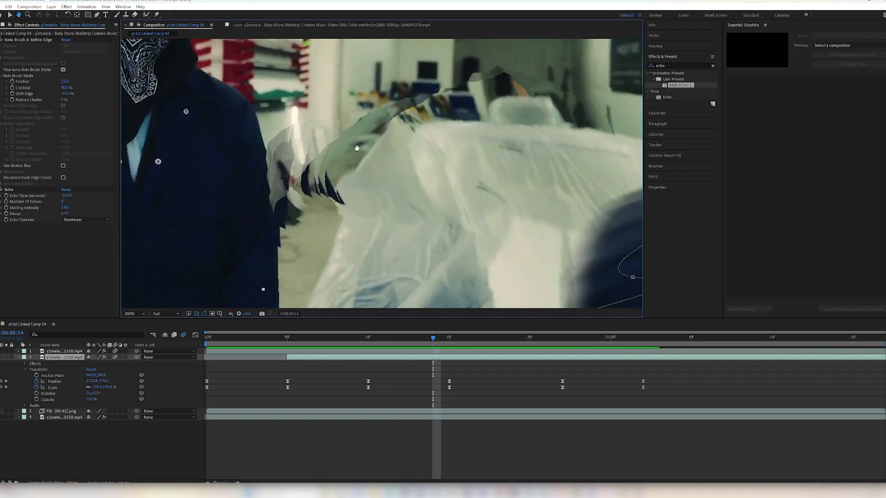
scroll(358, 148, "down", 3)
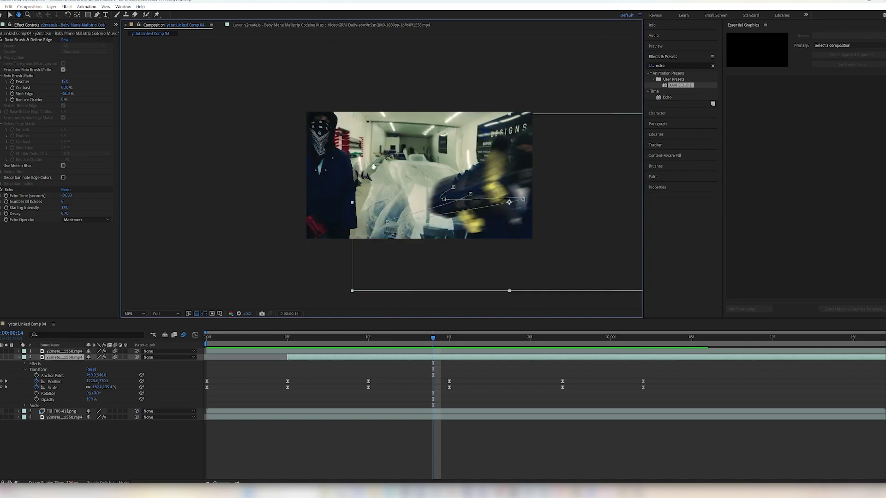
Step: Search the effects for blur and apply Gaussian Blur to the generated Fill layer
left_click(299, 412)
left_click(250, 418)
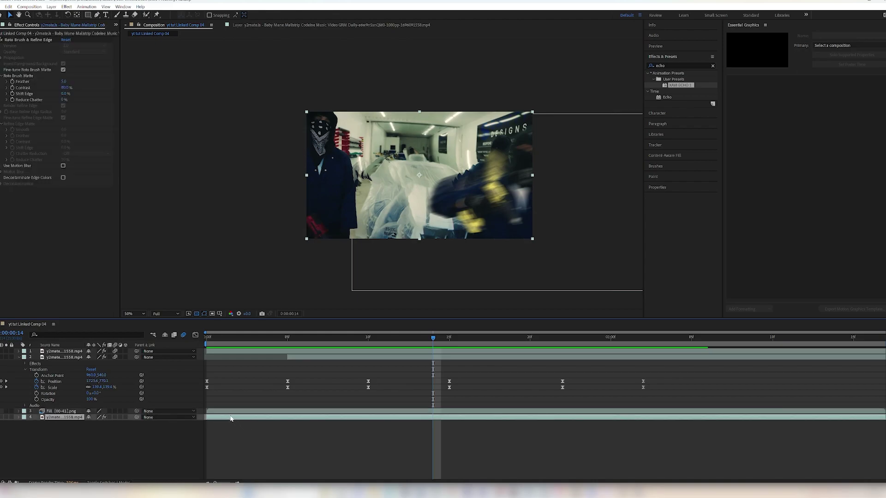
left_click(196, 412)
left_click(670, 66)
type("blur")
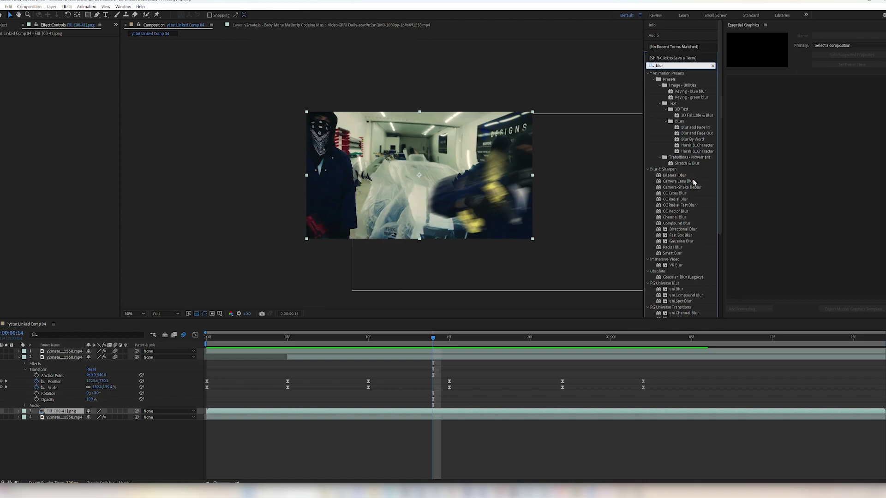
left_click_drag(675, 245, 389, 415)
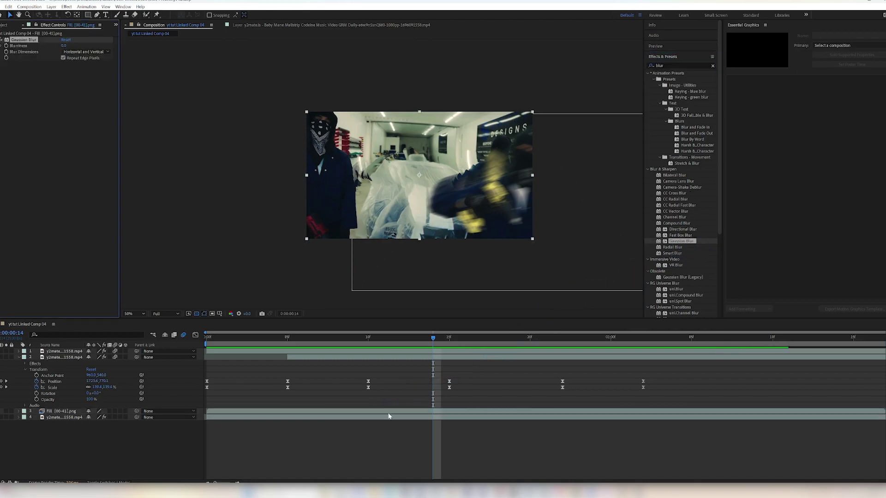
Step: Adjust the Gaussian Blur Blurriness on the Fill layer to soften the background and play back from the first frame
left_click_drag(64, 47, 176, 57)
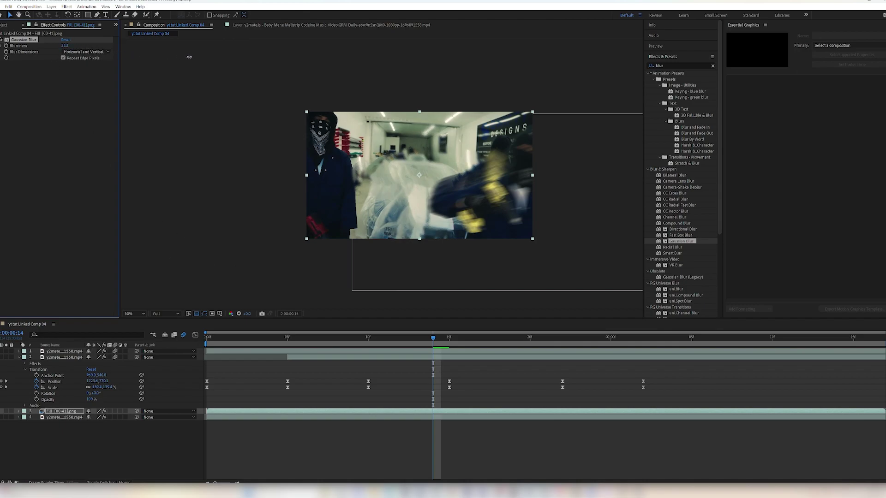
left_click_drag(103, 57, 58, 59)
left_click_drag(302, 340, 206, 338)
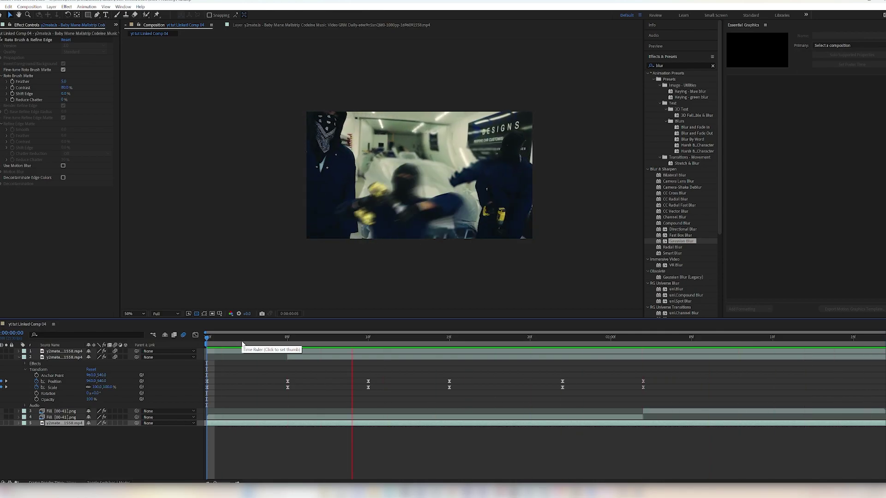
key("space")
Step: Delete the split-off part of the Fill layer that begins at 0:00:01:02
left_click_drag(274, 342, 643, 371)
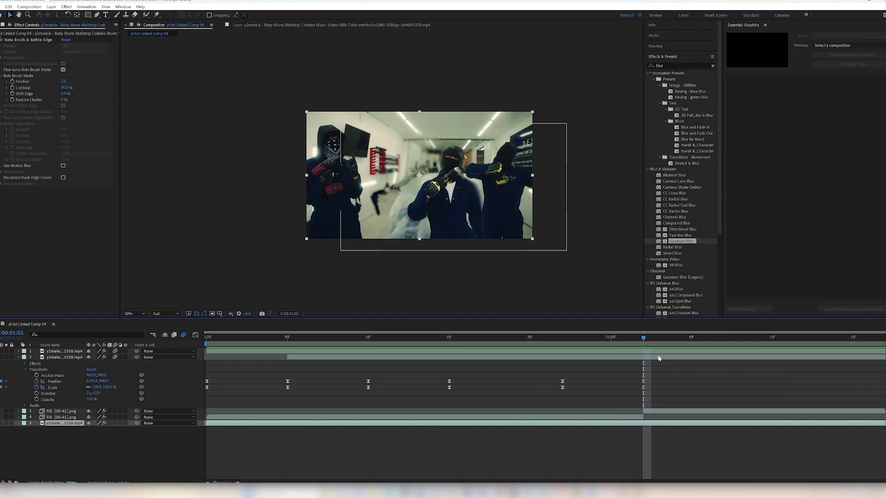
left_click(658, 359)
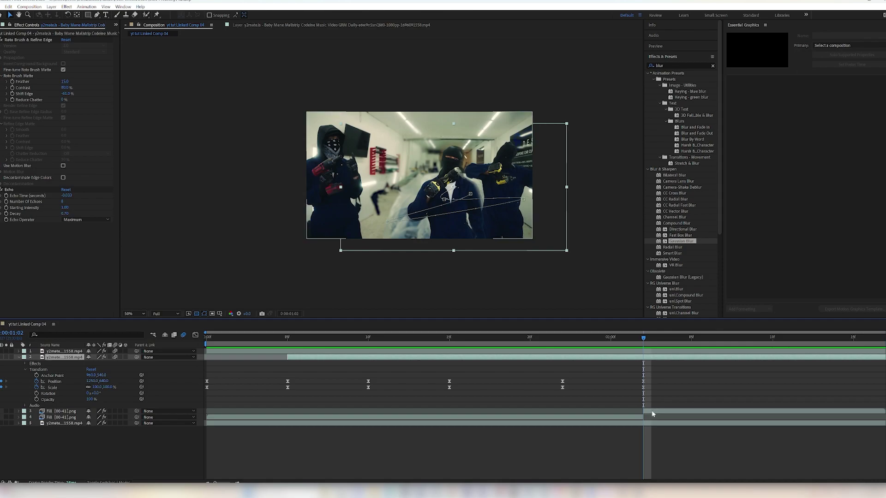
left_click(639, 420)
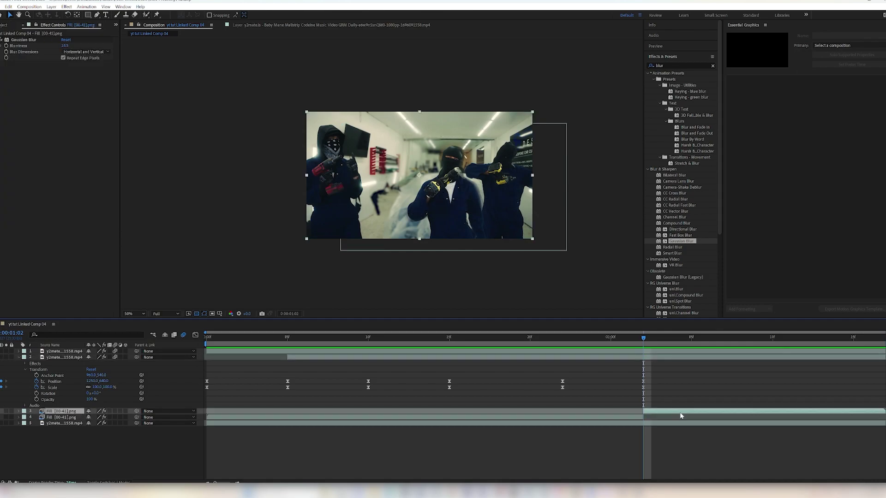
key("Delete")
Step: Undo the last edits and move the upper cutout's final Position and Scale keyframes to 0:00:01:02
key("ctrl+z")
key("ctrl+z")
key("ctrl+z")
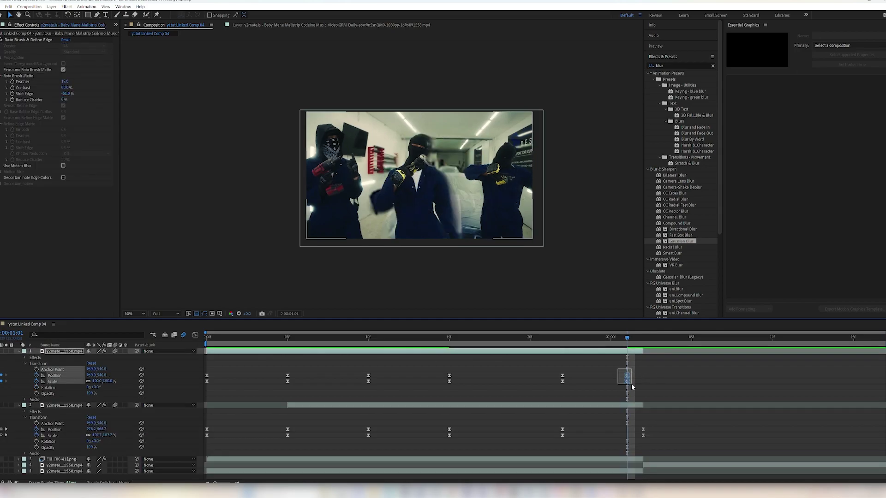
left_click(644, 377)
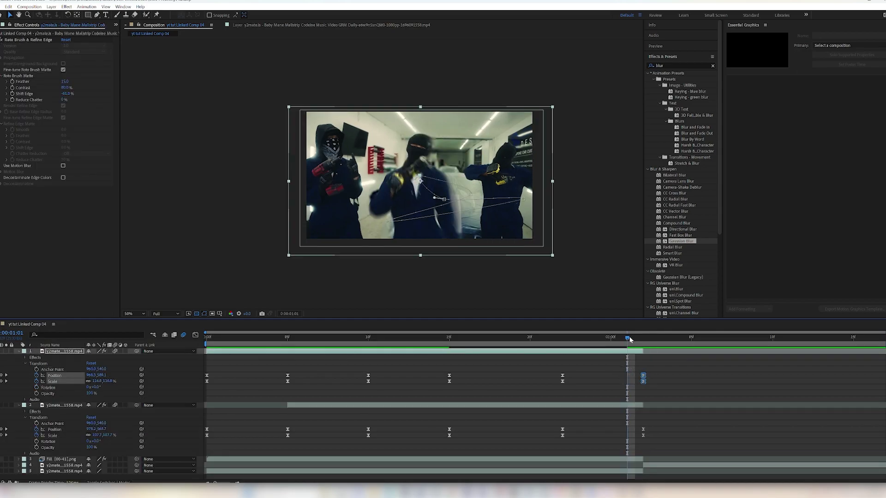
Step: Review the cutout animation from the first frame to just past the end of the cutout layers
left_click_drag(627, 339, 377, 341)
key("space")
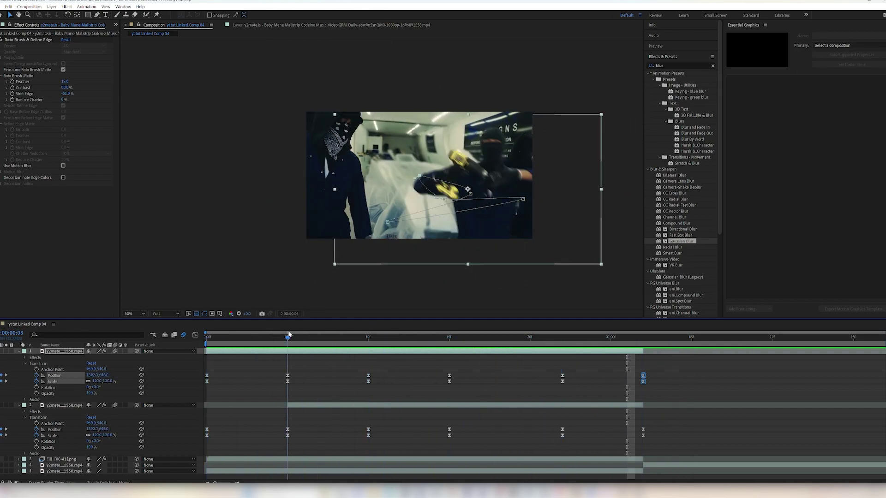
left_click(466, 340)
left_click_drag(467, 339, 644, 346)
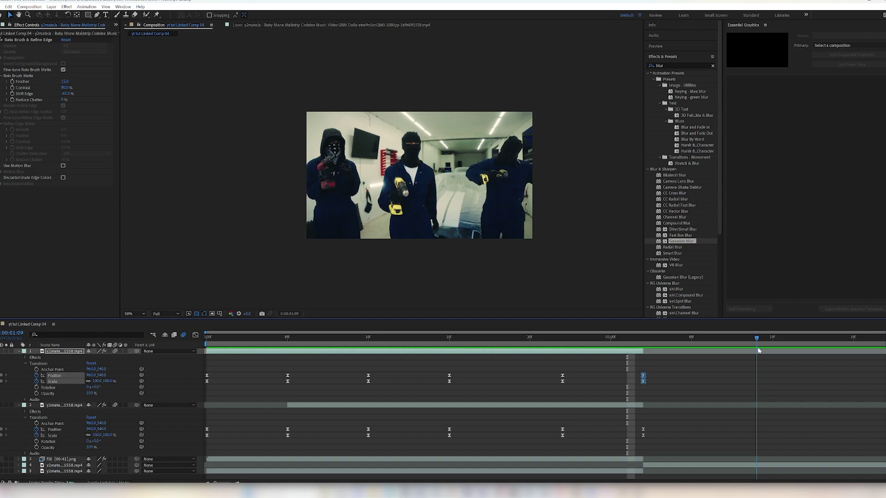
left_click_drag(759, 351, 177, 341)
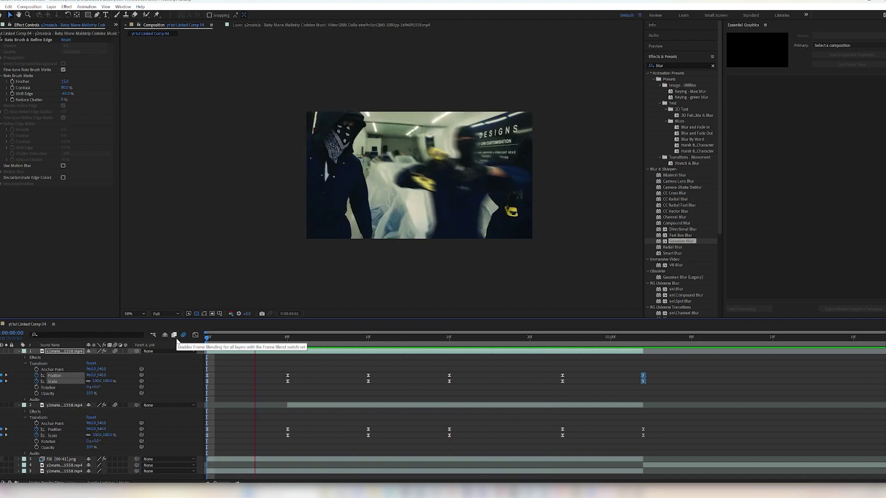
Step: Switch to Premiere Pro and create a 1920 × 1080 adjustment layer at 25 fps
left_click(466, 456)
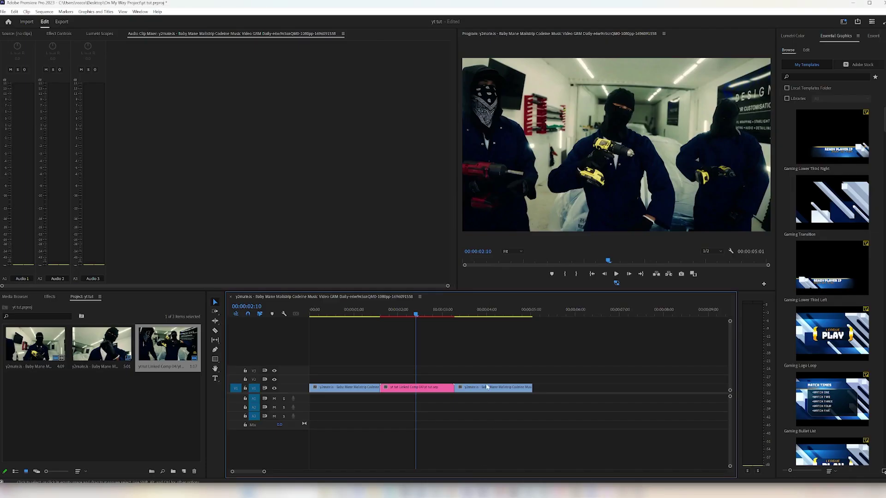
left_click_drag(266, 472, 254, 473)
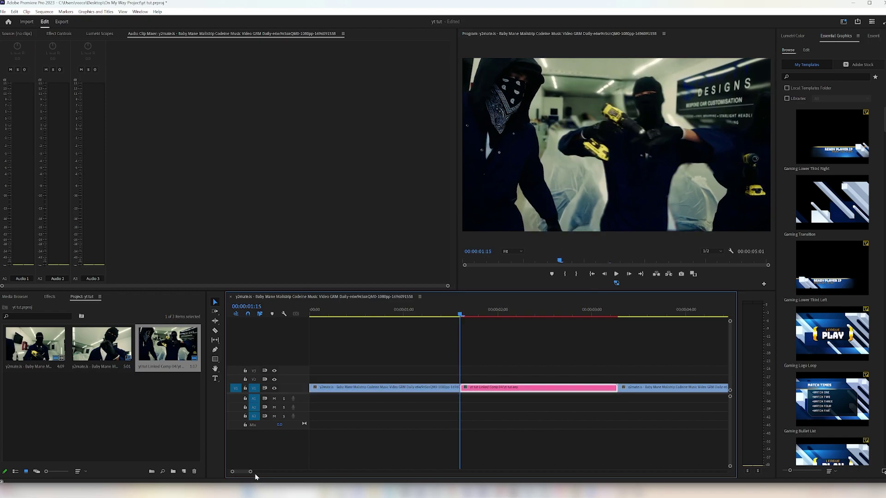
left_click(185, 471)
left_click(213, 424)
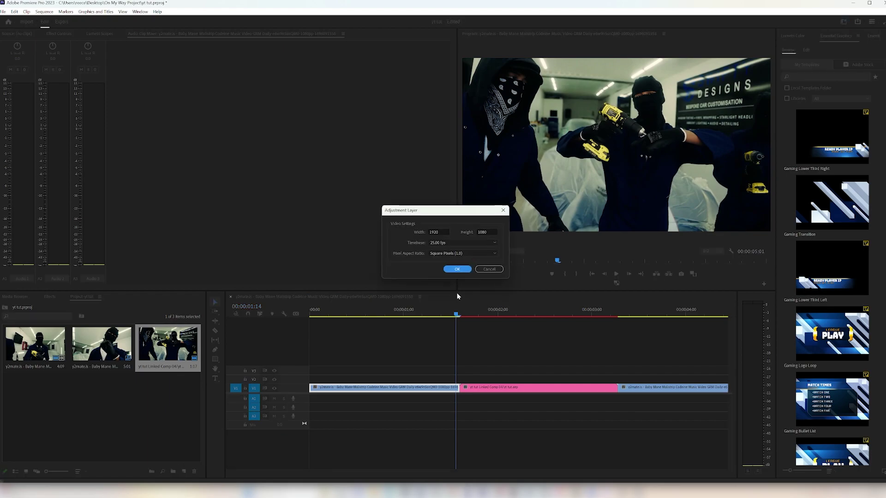
left_click(457, 269)
Step: Mark a nine-frame range of the adjustment layer and place it on track V2 over the cut into the linked comp, then split it there
double_click(29, 396)
left_click_drag(218, 260, 123, 245)
left_click(179, 283)
key("Right")
key("Right")
key("Right")
key("Right")
key("Right")
key("Right")
key("Right")
key("Right")
left_click(190, 284)
left_click_drag(218, 260, 449, 382)
key("c")
Step: Search the effects for "add" and lengthen the adjustment layer on track V2 around the cut
left_click(49, 297)
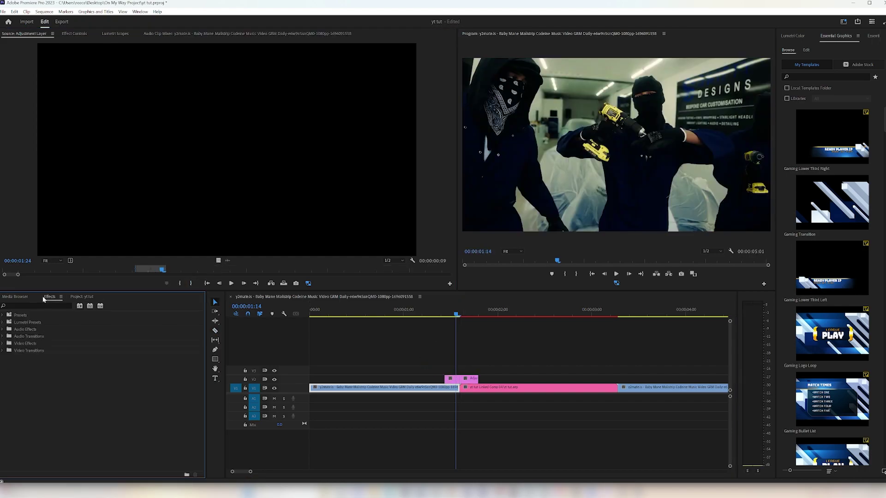
type("add")
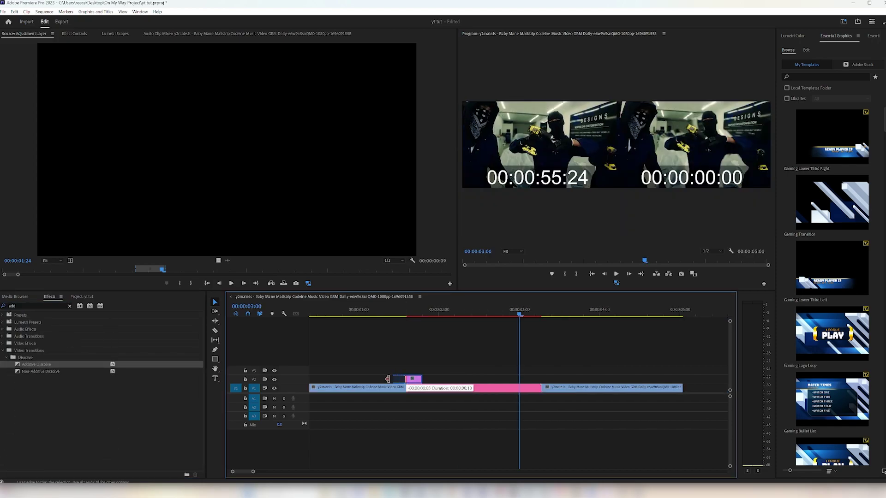
left_click_drag(422, 379, 438, 379)
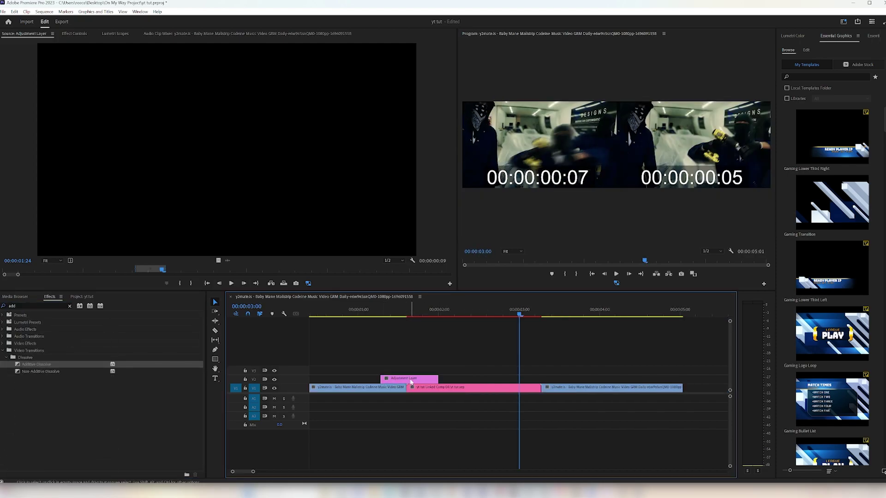
Step: Split the lengthened adjustment layer at the cut, apply Additive Dissolve across its full length and check the flash
key("c")
left_click(120, 365)
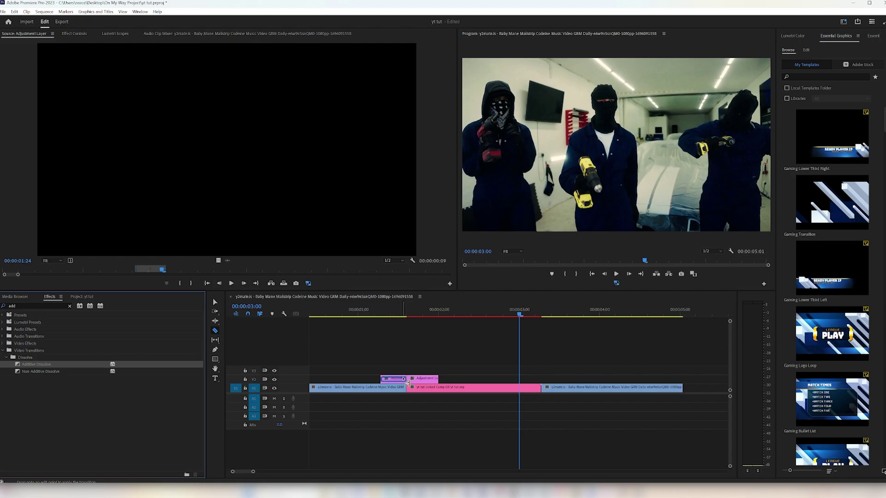
left_click_drag(409, 379, 408, 379)
left_click_drag(375, 315, 422, 316)
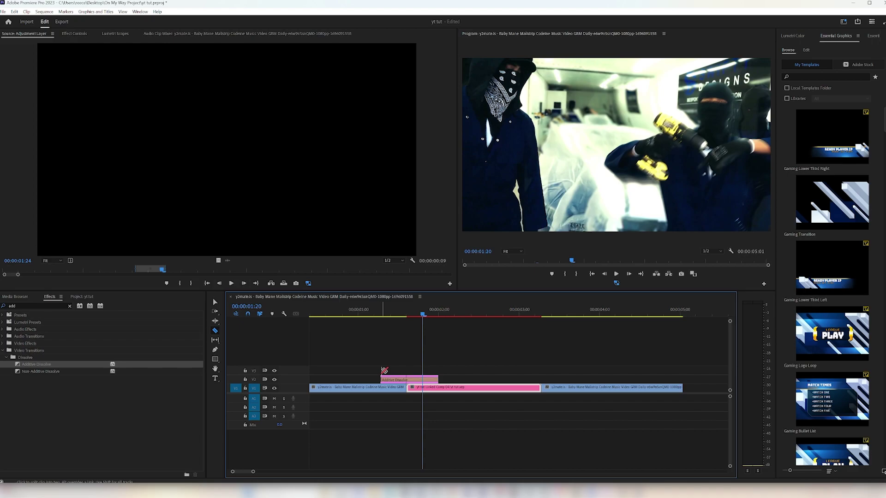
key("v")
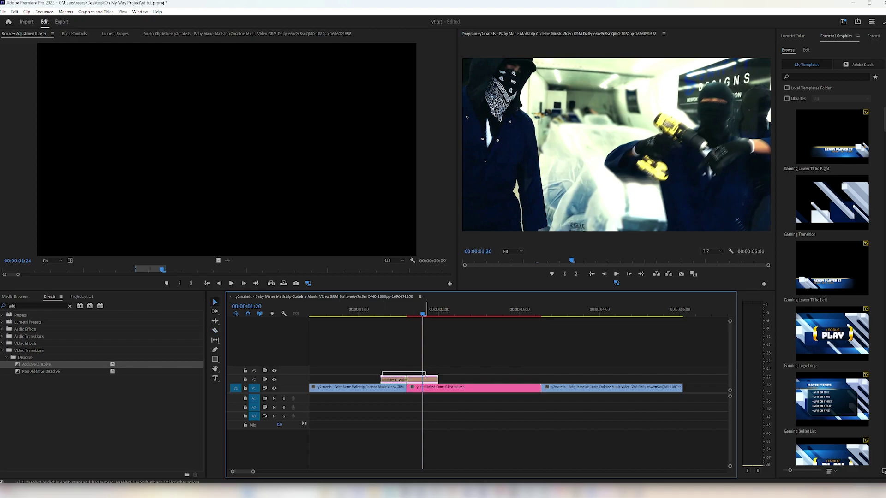
Step: Mark a 12-frame range of a second adjustment layer and place it on track V3 at the linked comp's start
left_click(83, 297)
left_click(87, 297)
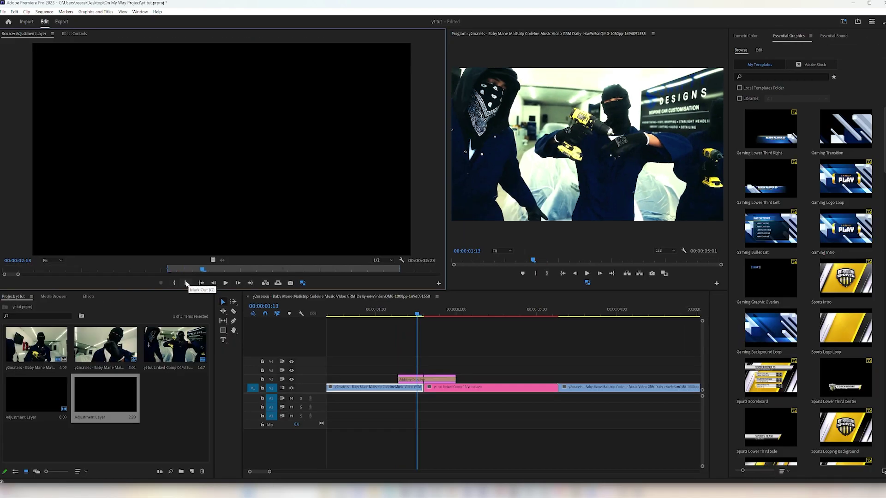
left_click(186, 283)
left_click_drag(212, 260, 424, 370)
left_click(433, 310)
Step: Search the effects for "new" and apply the NEW BASS BUMPS preset to the adjustment layer on track V3
left_click(87, 297)
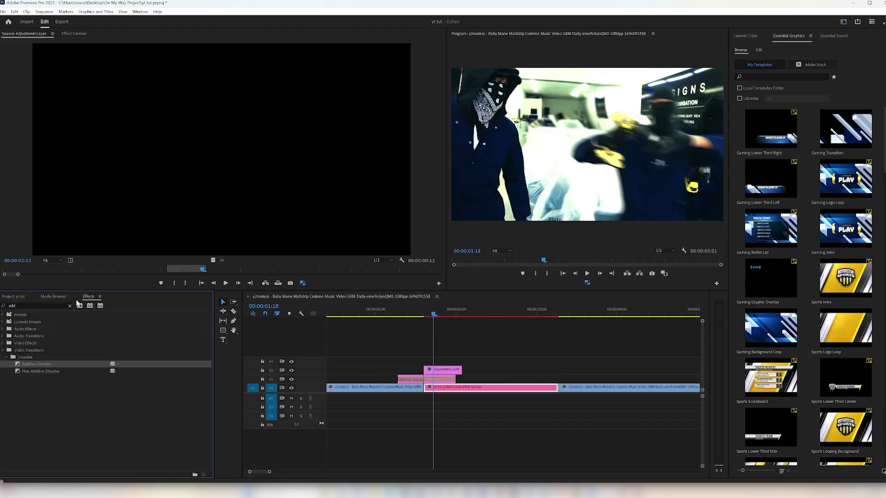
key("BackSpace")
key("BackSpace")
key("BackSpace")
type("new")
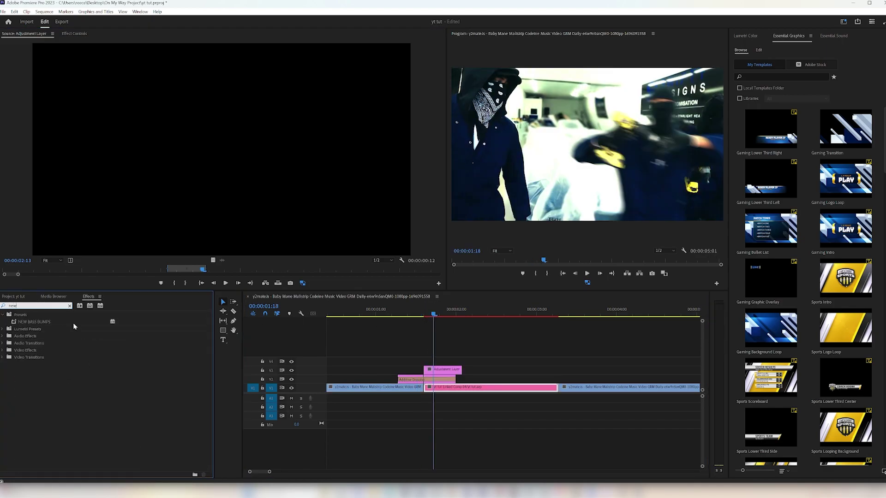
left_click_drag(49, 326, 444, 370)
Step: Undo the last change, move the bass bump adjustment layer onto track V5 at about 0:00:01:20 and preview it
left_click_drag(406, 306, 442, 317)
key("ctrl+z")
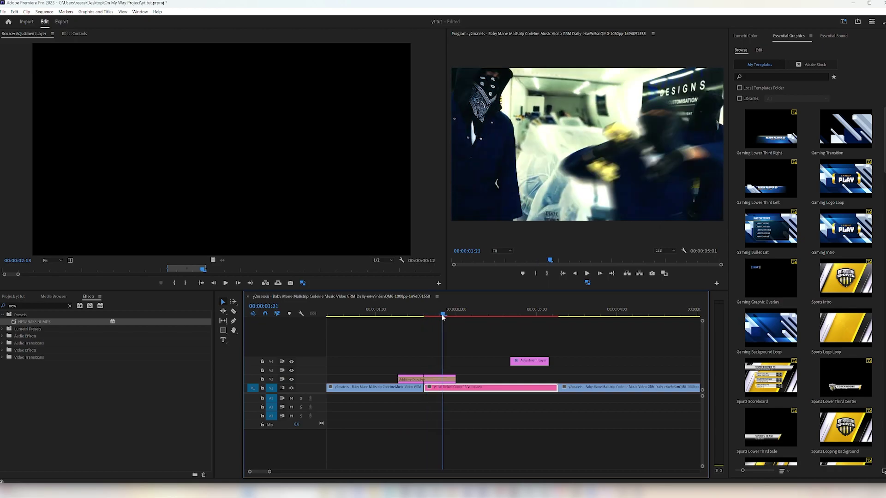
left_click_drag(521, 362, 451, 353)
left_click(423, 315)
key("space")
Step: Shift the bass bump adjustment layer on track V5 to start at 0:00:02:00 and play back the sequence
left_click(396, 315)
left_click_drag(396, 315, 456, 315)
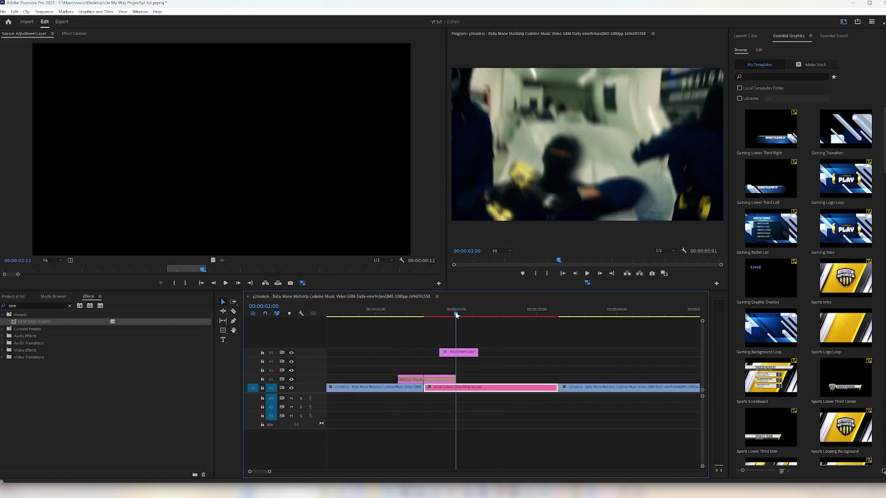
left_click_drag(469, 351, 484, 351)
left_click(404, 310)
key("space")
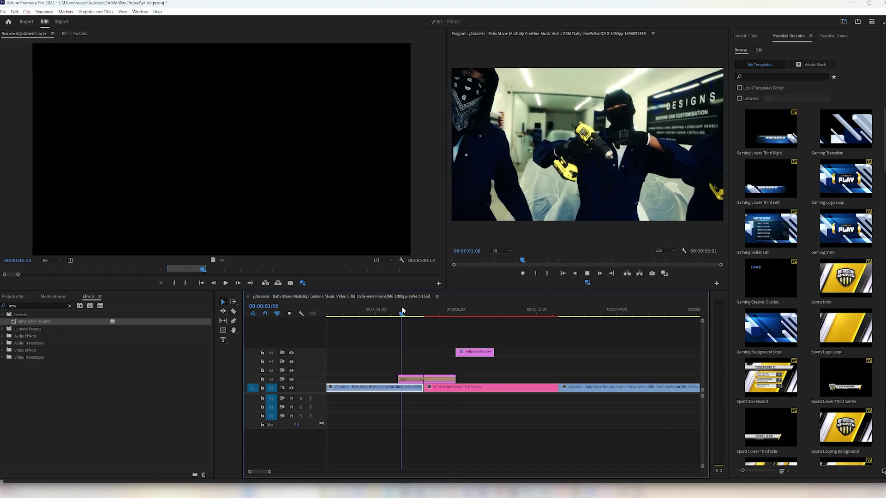
Step: Duplicate the bass bump adjustment layer onto track V6 at about 0:00:02:18 and review the result
left_click_drag(402, 310, 513, 313)
left_click_drag(480, 351, 525, 333)
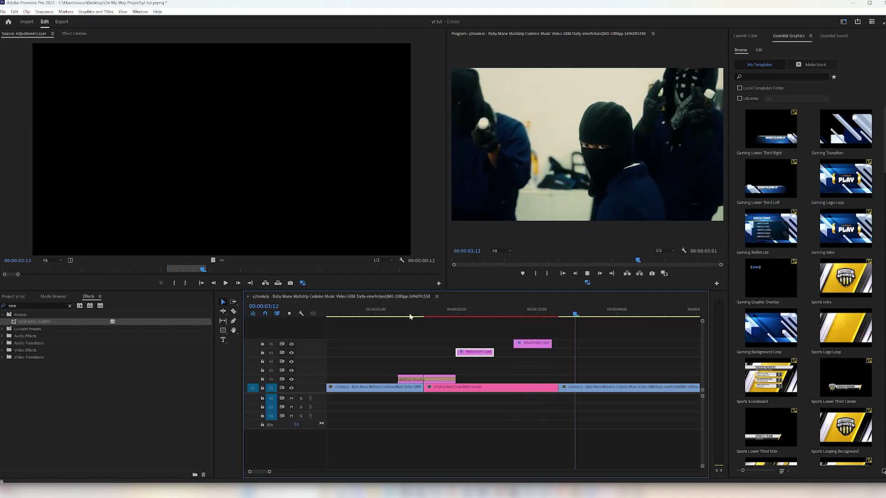
left_click(343, 313)
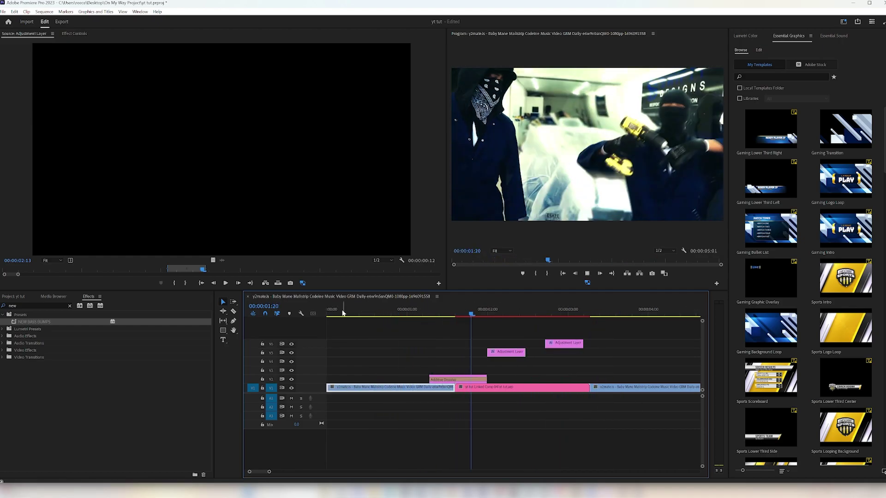
Step: Copy the Additive Dissolve adjustment layers onto track V6 and onto track V7 from about 0:00:02:10, and play back the sequence
left_click_drag(343, 313, 523, 316)
left_click_drag(466, 379, 561, 334)
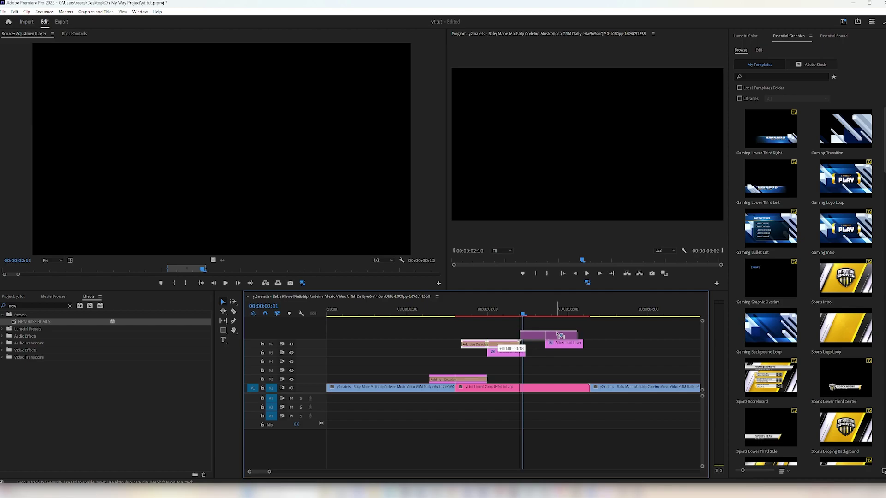
left_click(441, 315)
key("space")
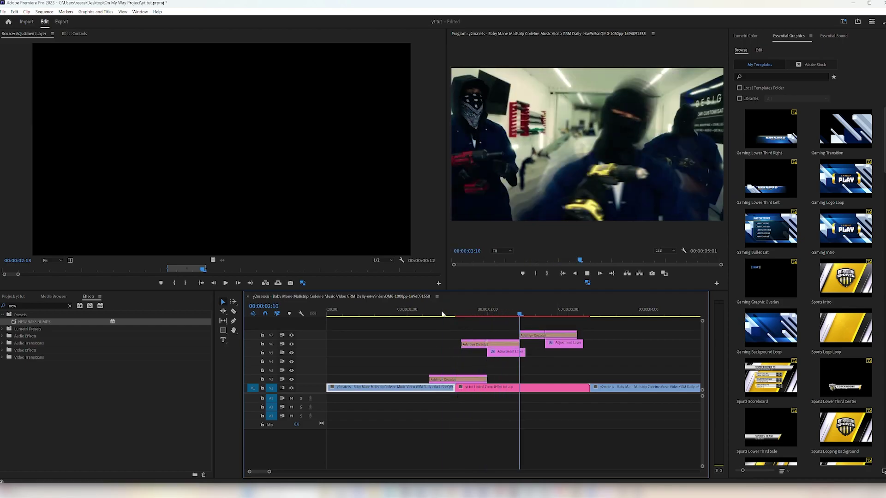
left_click(416, 315)
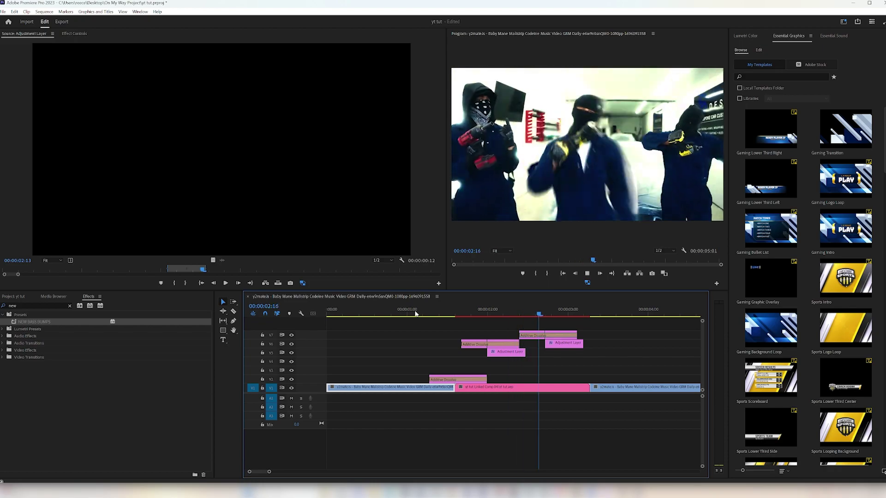
key("space")
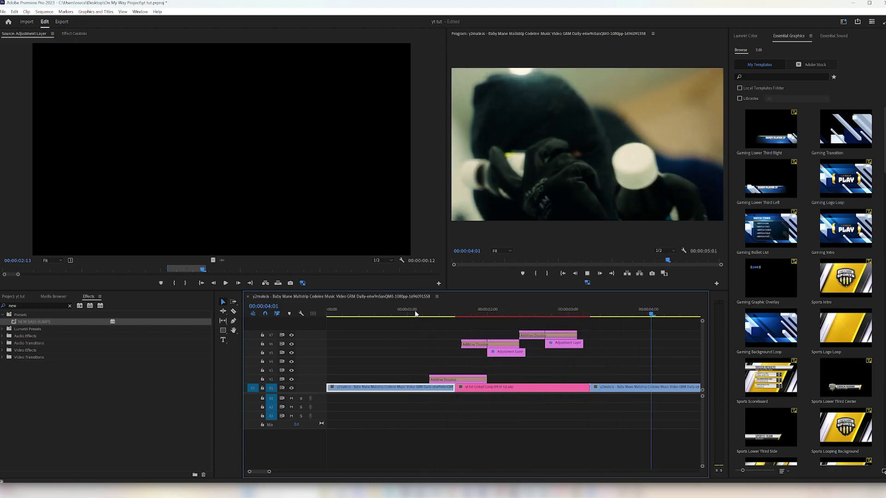
Step: Switch to After Effects and move the cutout and its echo layer farther left in the frame at 0:00:00:10
left_click_drag(272, 472, 306, 472)
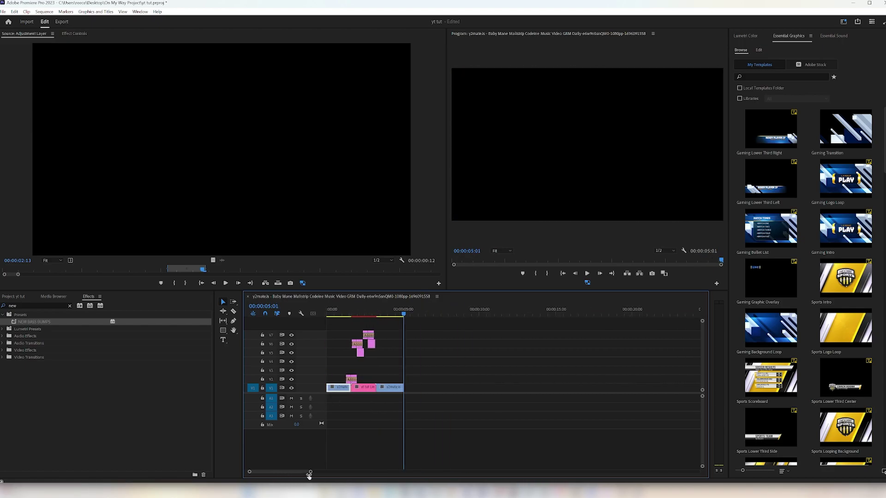
left_click(370, 311)
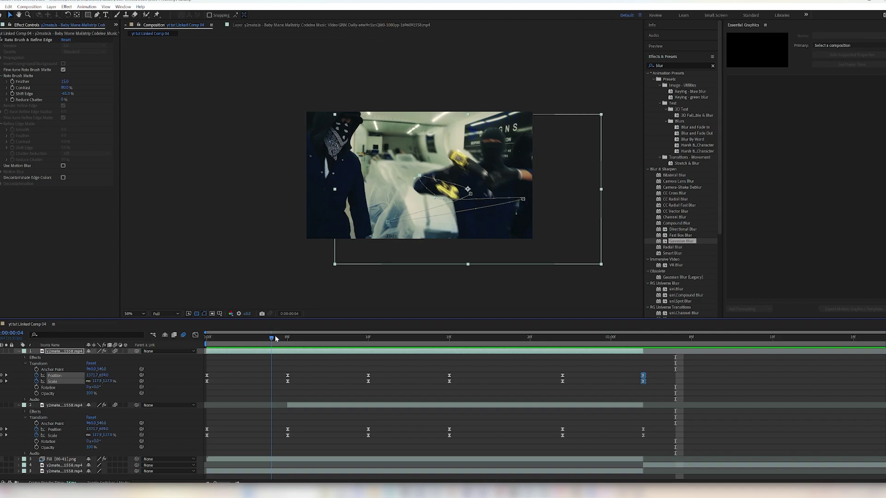
left_click_drag(275, 339, 367, 341)
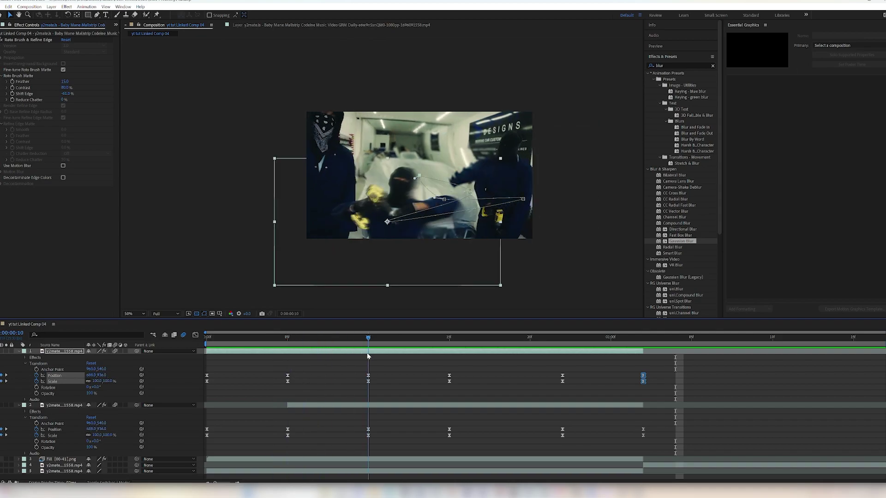
left_click_drag(386, 225, 340, 220)
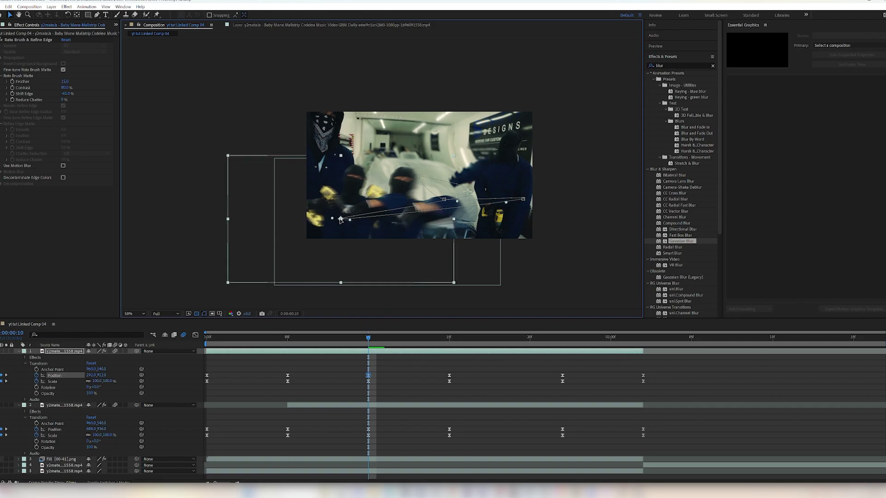
left_click(368, 406)
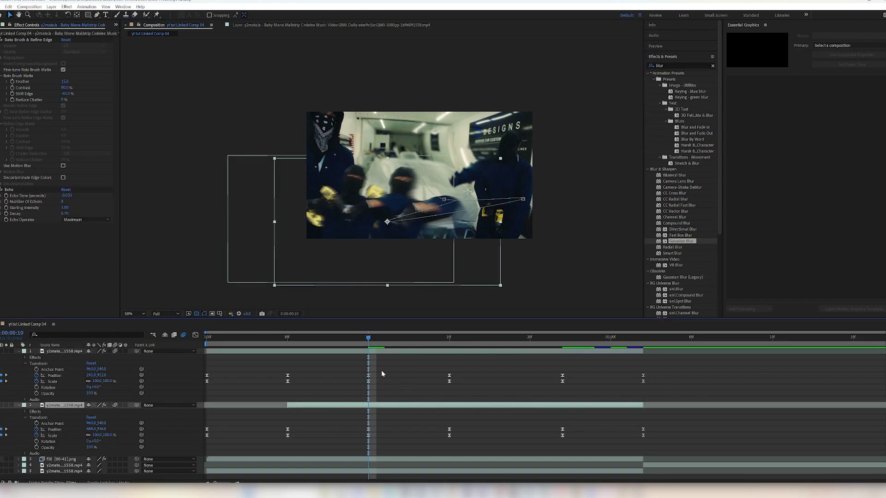
left_click_drag(423, 211, 368, 208)
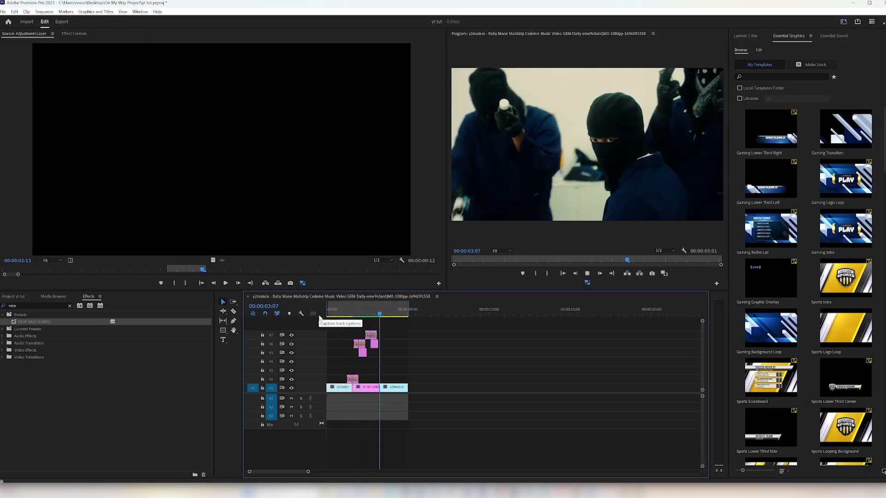
Step: Switch back to Premiere Pro and replay the sequence to check the updated cutout movement with the flashes and bumps
left_click(346, 313)
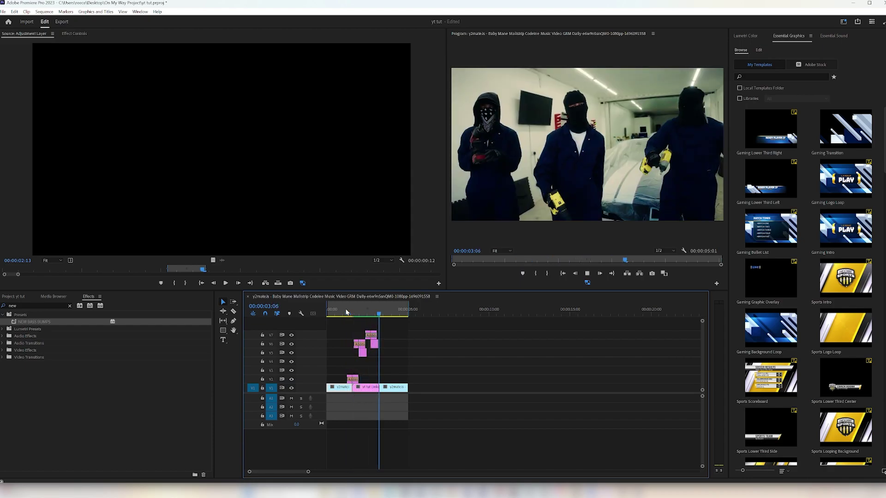
left_click(342, 312)
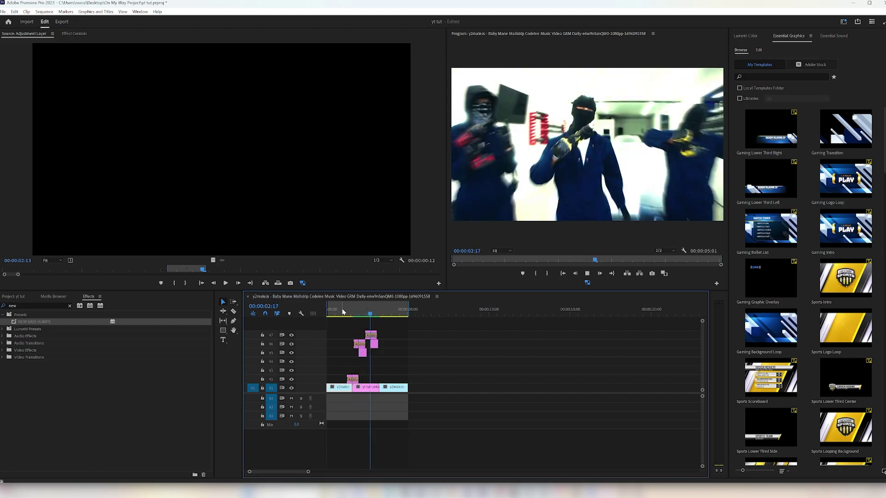
key("space")
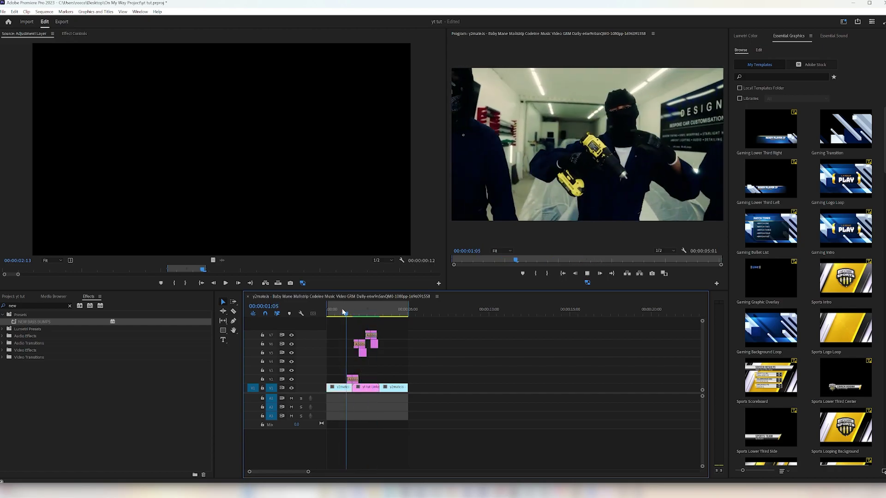